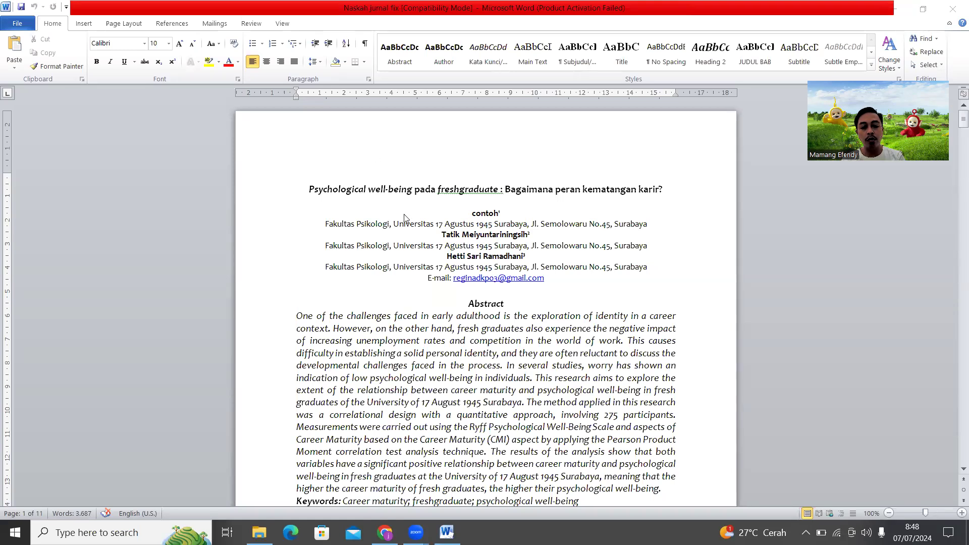
Close the Word manuscript and select 'Naskah jurnal fix' in the Downloads folder
scroll(406, 234, "down", 6)
scroll(413, 245, "down", 20)
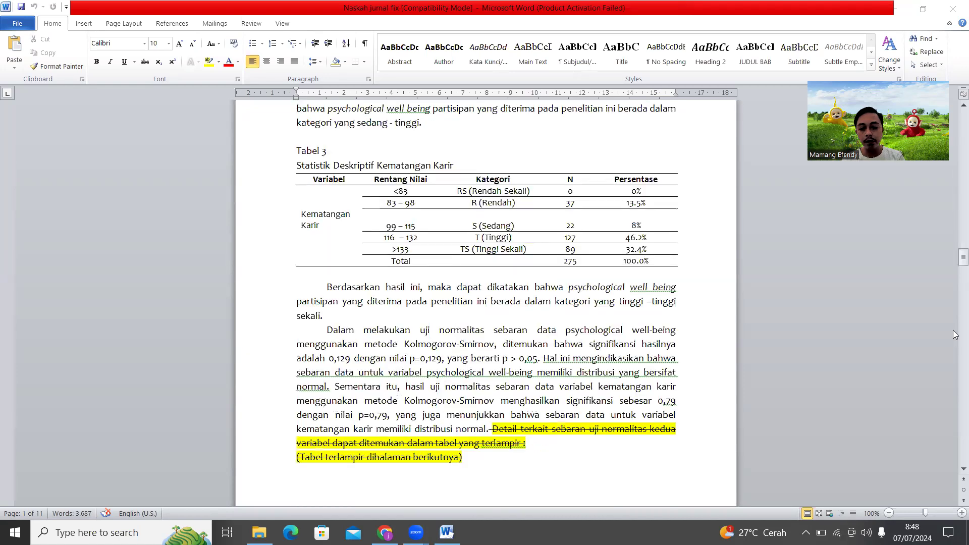
scroll(955, 333, "up", 20)
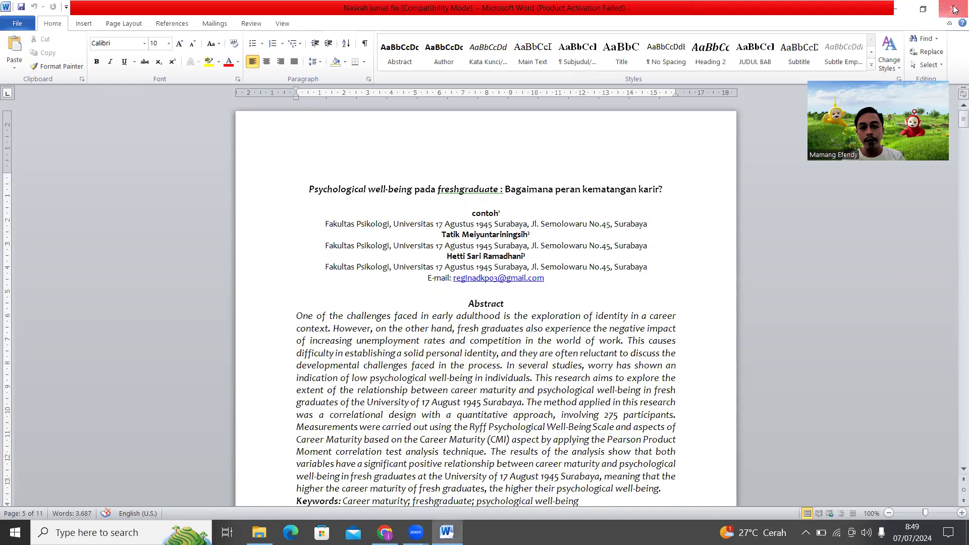
left_click(953, 8)
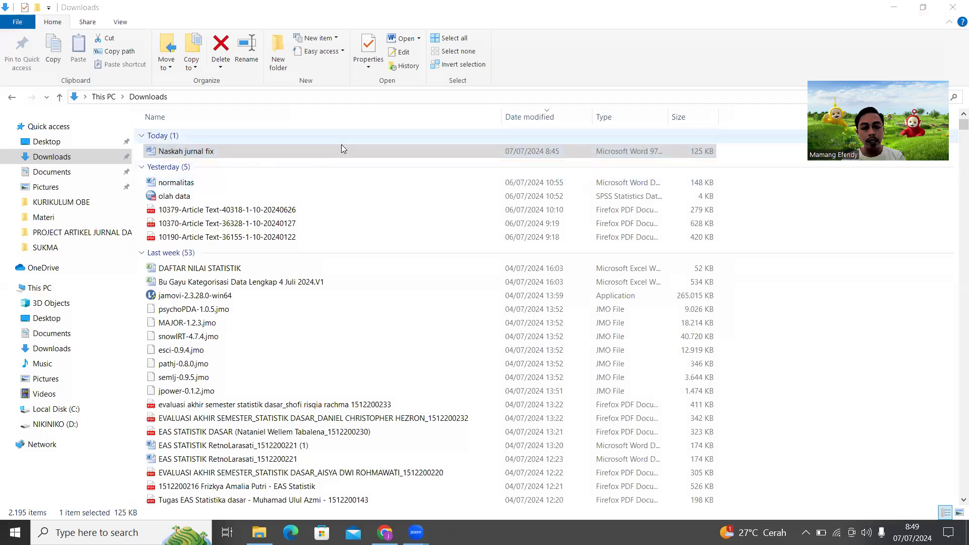
left_click(304, 153)
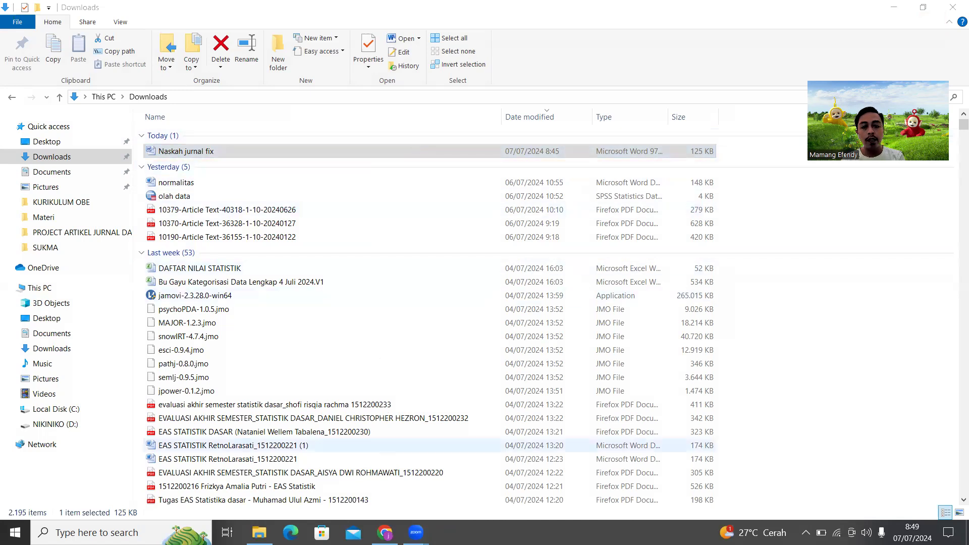
Rerun the 'jurnal sukma untag' search in Chrome and open the SUKMA journal's registration page
key("alt+Tab")
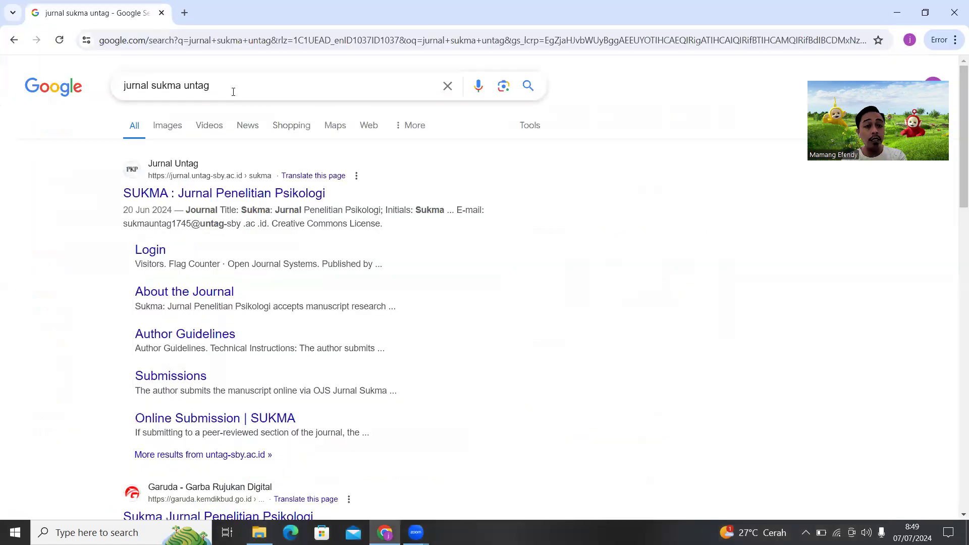
left_click(233, 92)
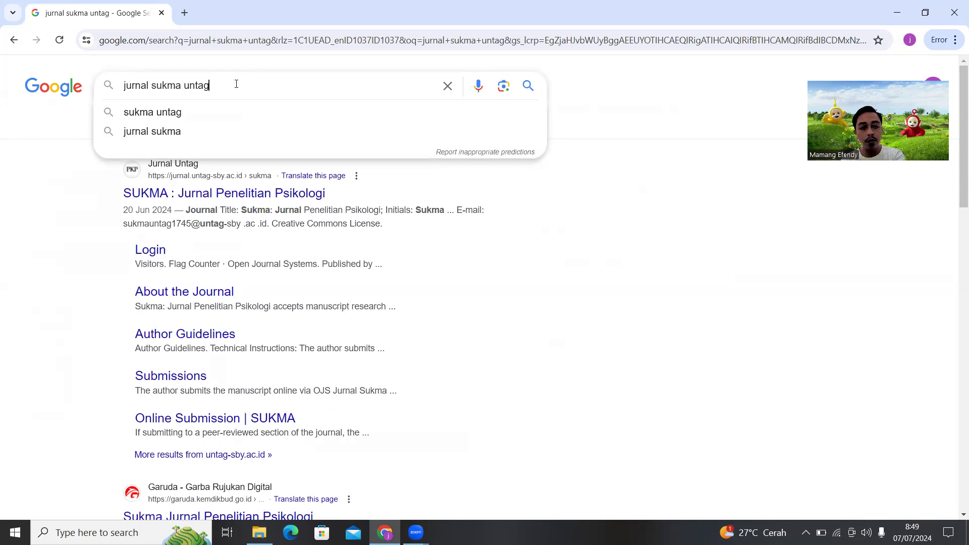
key("Return")
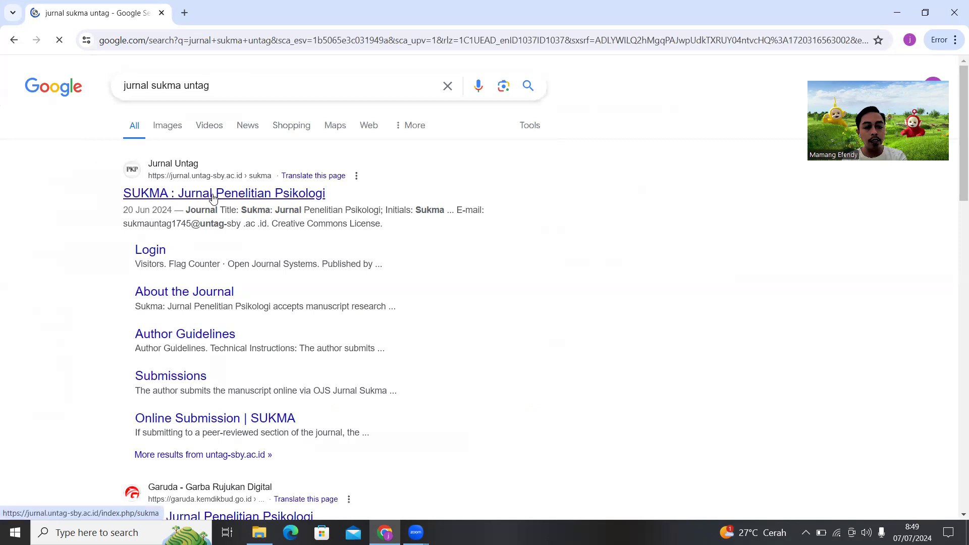
left_click(213, 194)
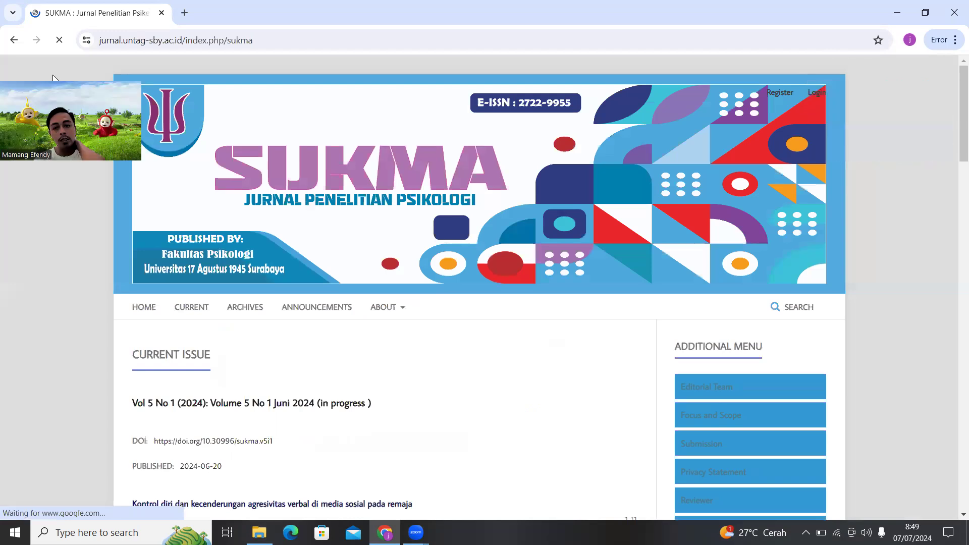
left_click(786, 95)
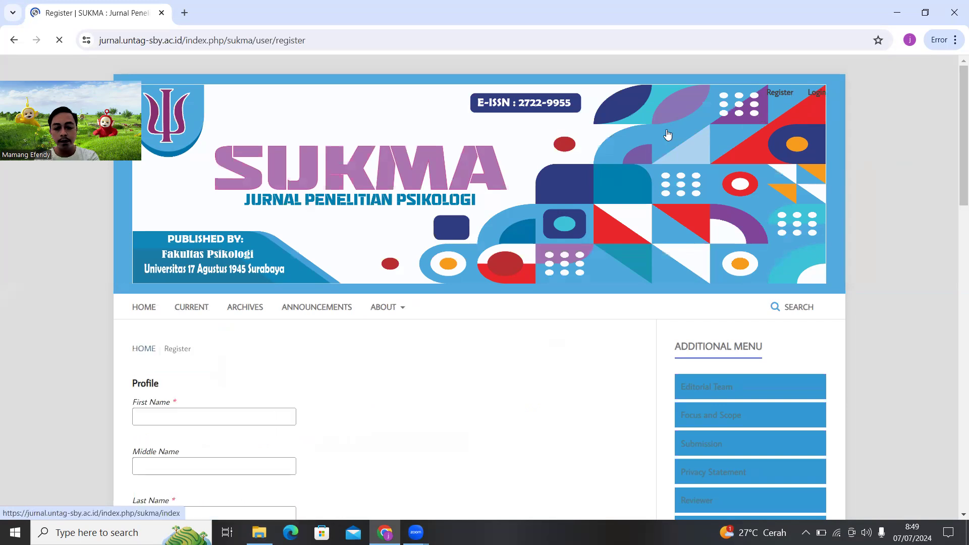
Enter the user's first name and last name in the registration profile
scroll(624, 172, "down", 2)
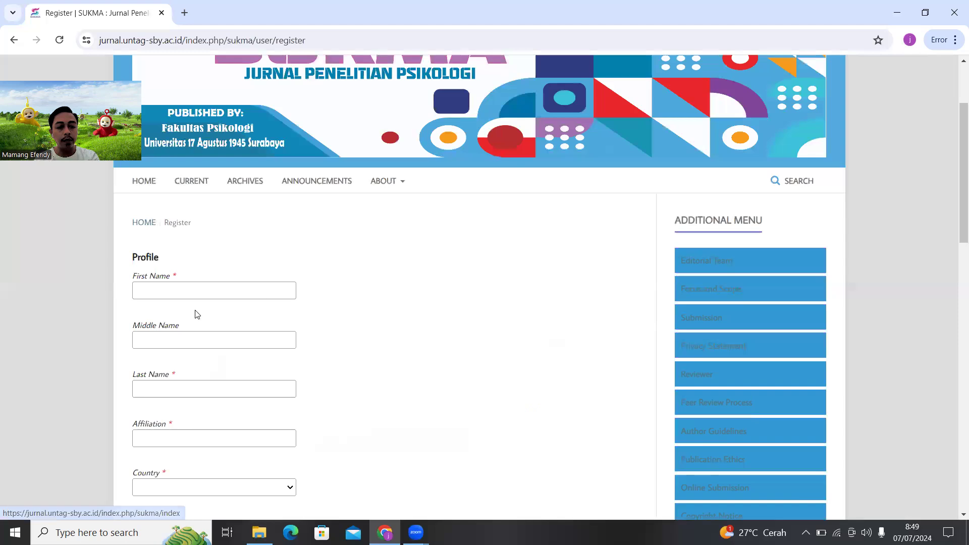
left_click(214, 289)
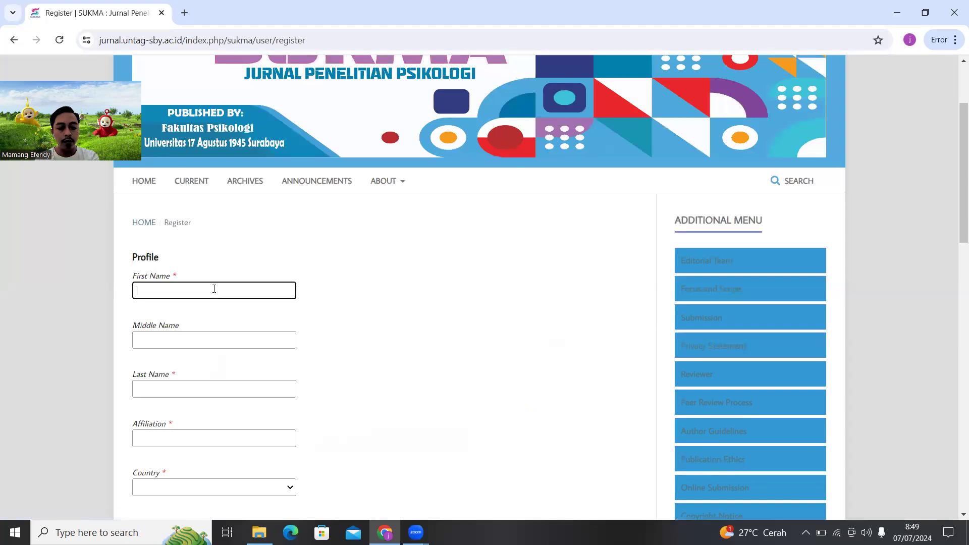
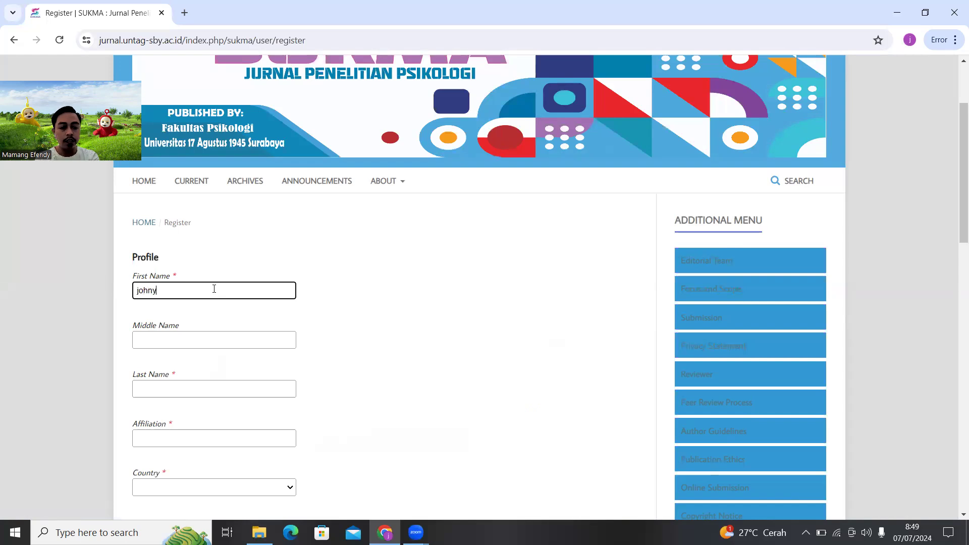
left_click(195, 390)
Set the affiliation to 'Fakultas Psikologi - Universitas 17 Agustus 1945 Surabaya'
scroll(247, 374, "down", 1)
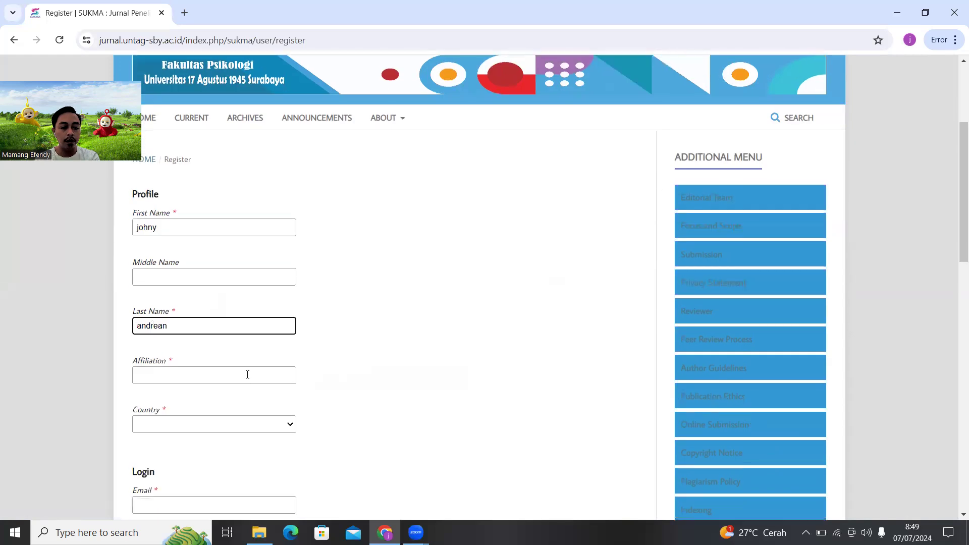
left_click(251, 377)
type("fa")
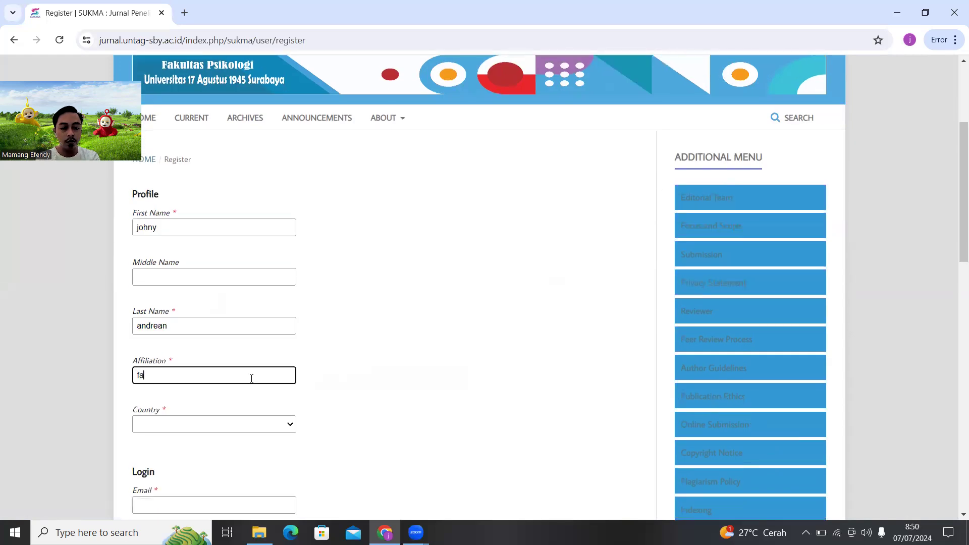
type("Fakultas Psikol")
type("ogi - U")
type("niversitas 17")
type(" Agustus 1945")
type(" Surabata")
key("BackSpace")
key("BackSpace")
type("ya")
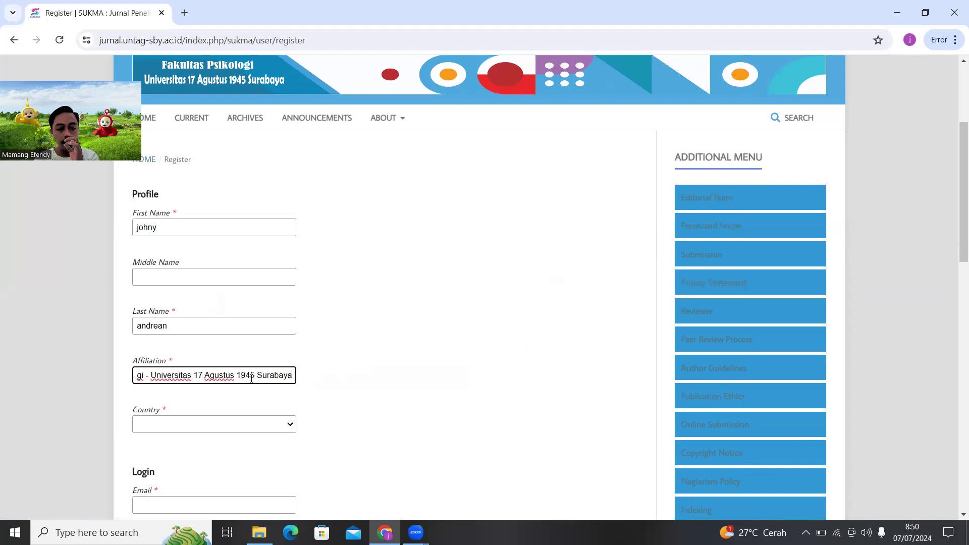
Choose Indonesia as the registration country
left_click(281, 425)
type("ind")
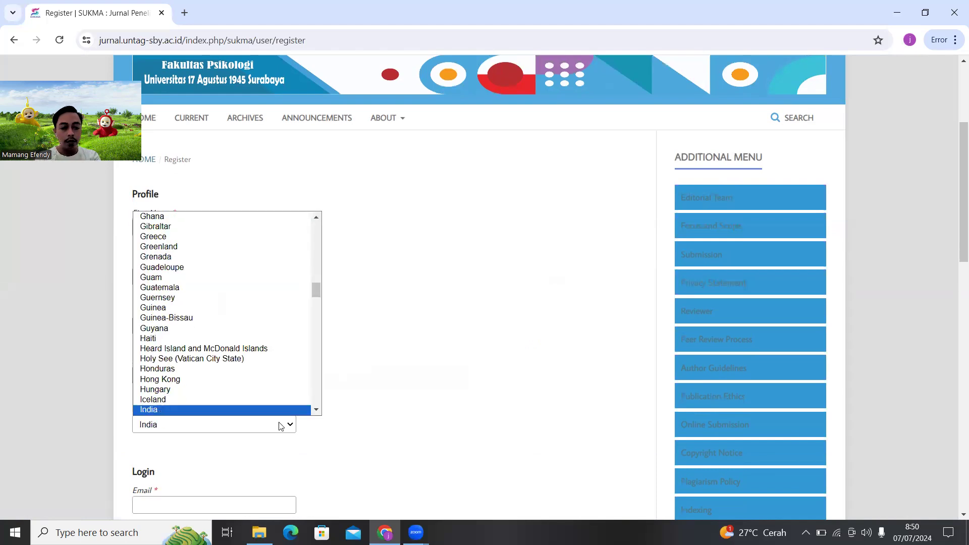
type("ones")
left_click(184, 405)
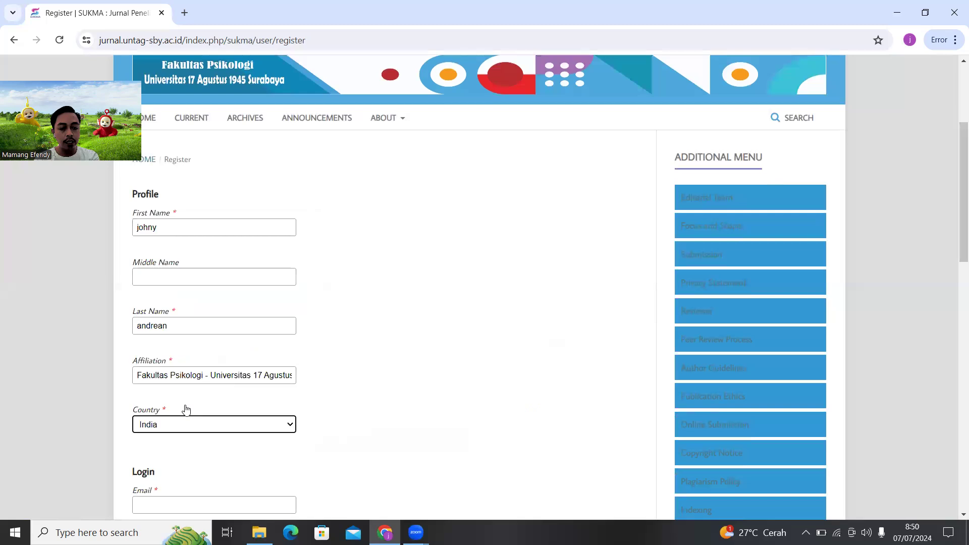
left_click(220, 426)
scroll(222, 394, "down", 3)
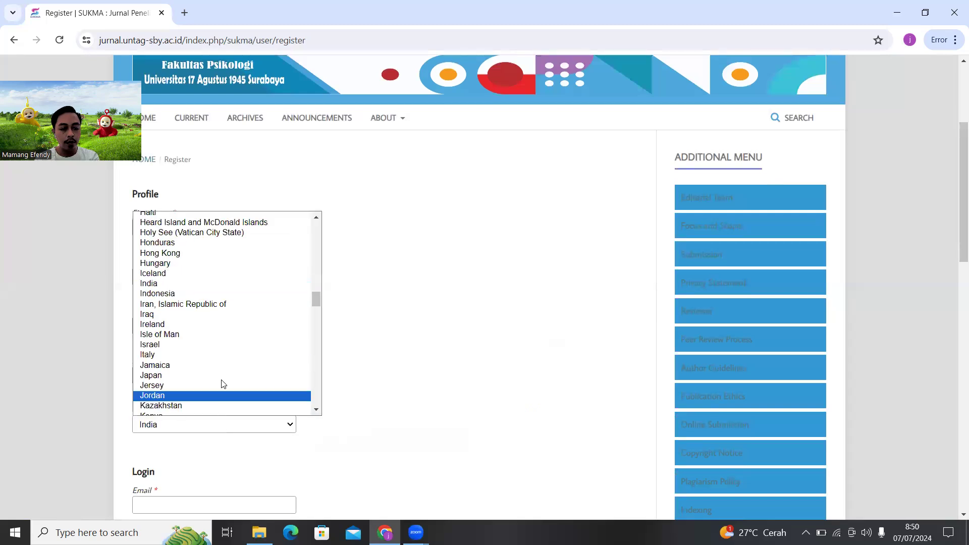
left_click(212, 295)
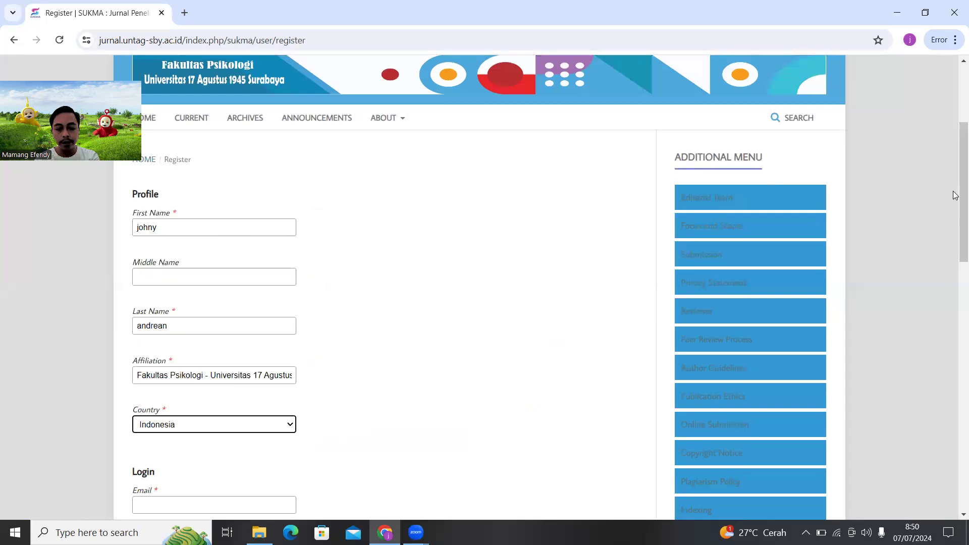
scroll(956, 195, "down", 4)
left_click(279, 300)
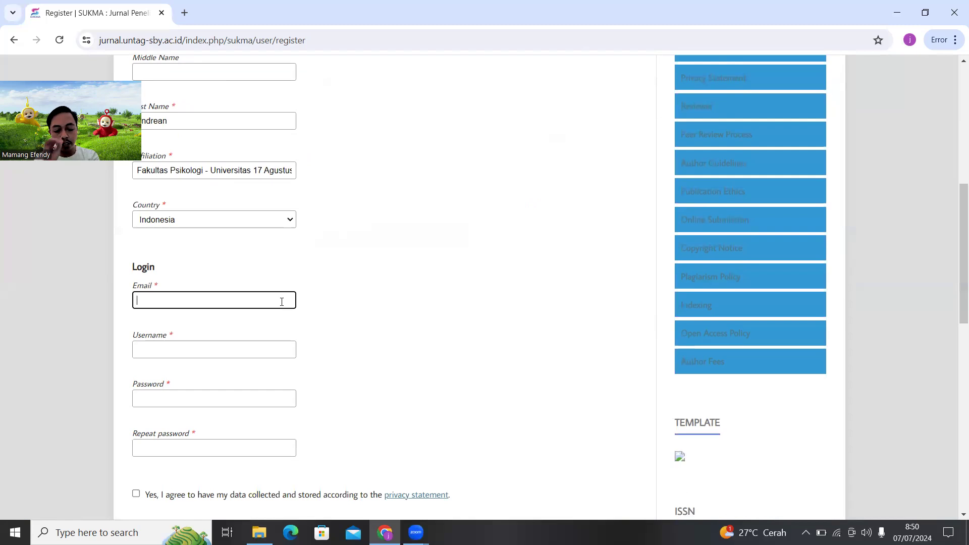
Fill in the account email, a username and the password twice
key("ctrl+v")
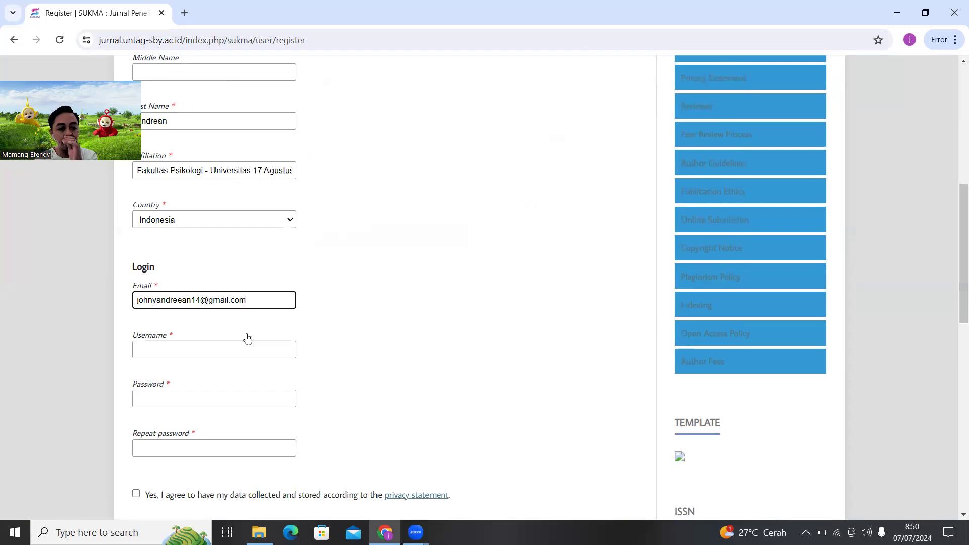
left_click(233, 348)
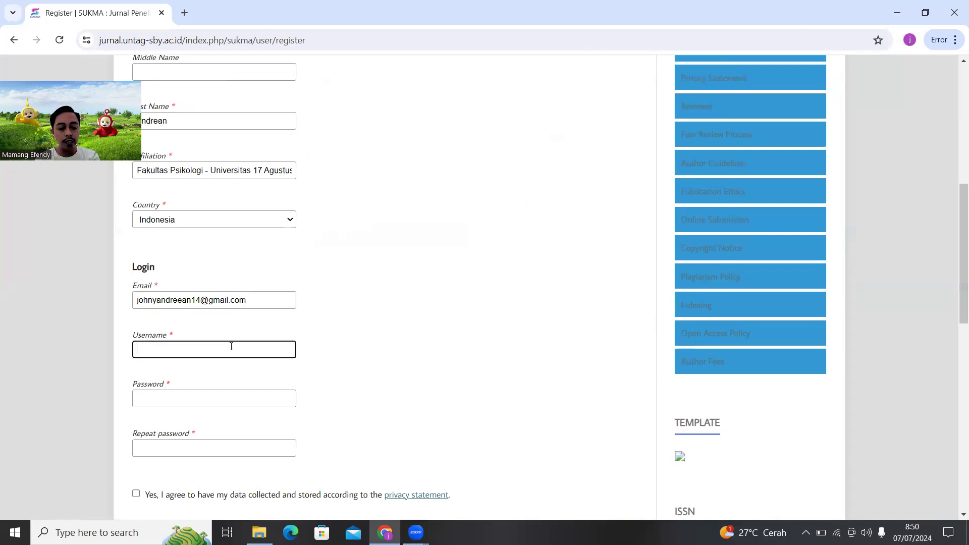
type("johny17")
left_click(217, 402)
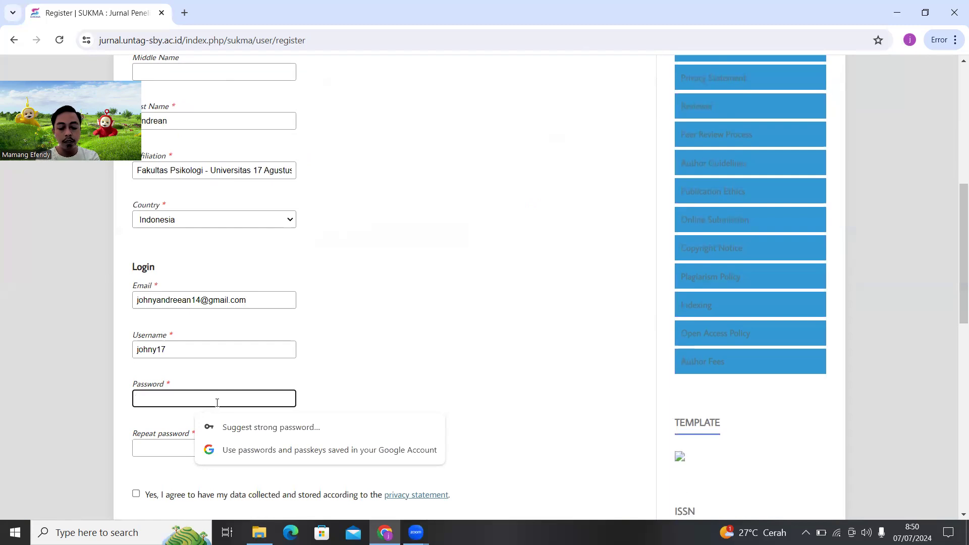
type("•••")
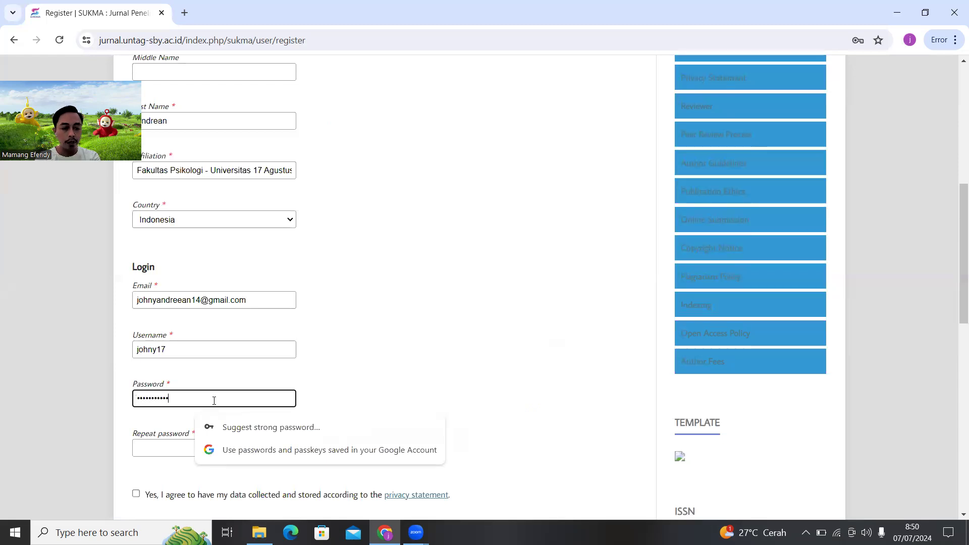
left_click(175, 451)
type("•••")
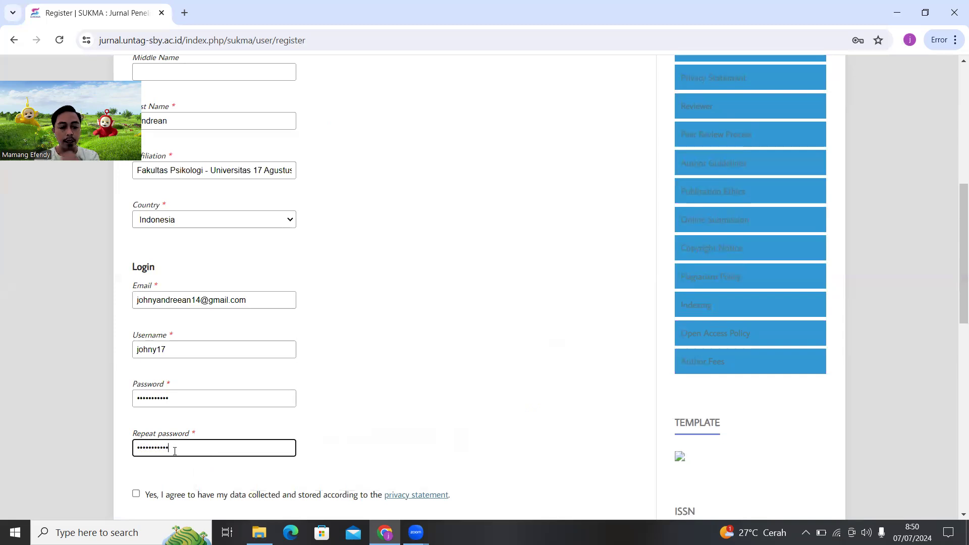
Tick the privacy-statement consent and the new-publications notification boxes
scroll(179, 454, "down", 2)
left_click(137, 369)
left_click(136, 369)
left_click(136, 400)
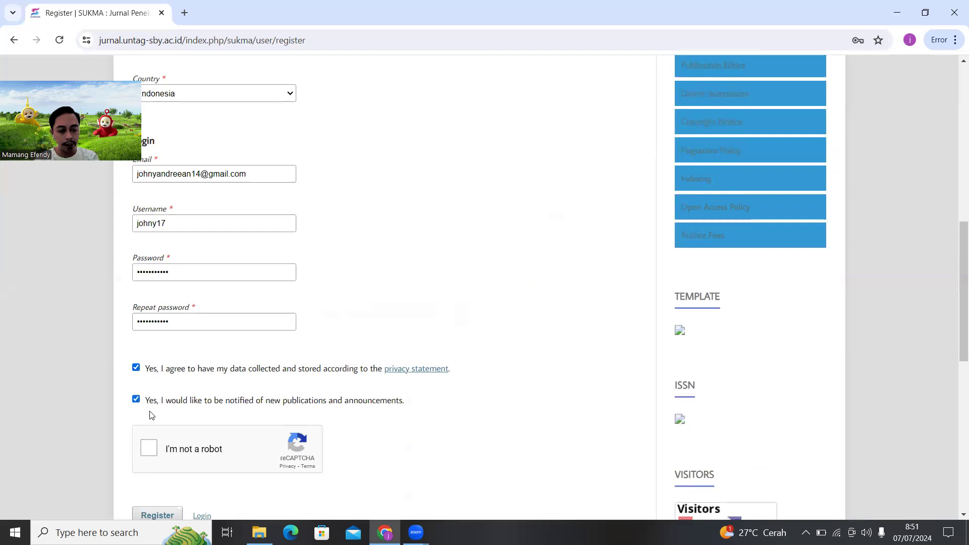
Solve the motorcycle captcha and submit the registration form
scroll(151, 415, "down", 1)
left_click(150, 388)
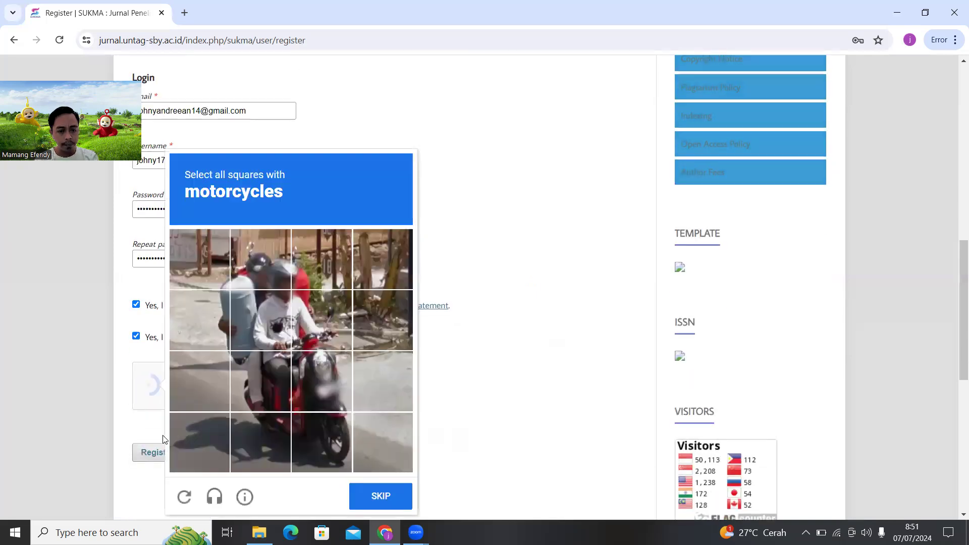
left_click(319, 336)
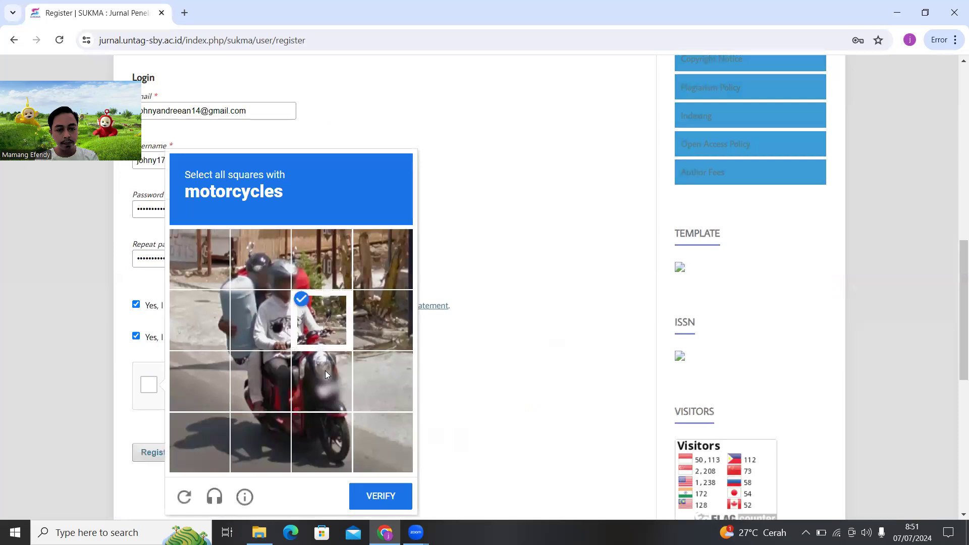
left_click(326, 371)
left_click(278, 394)
left_click(275, 434)
left_click(306, 432)
left_click(381, 496)
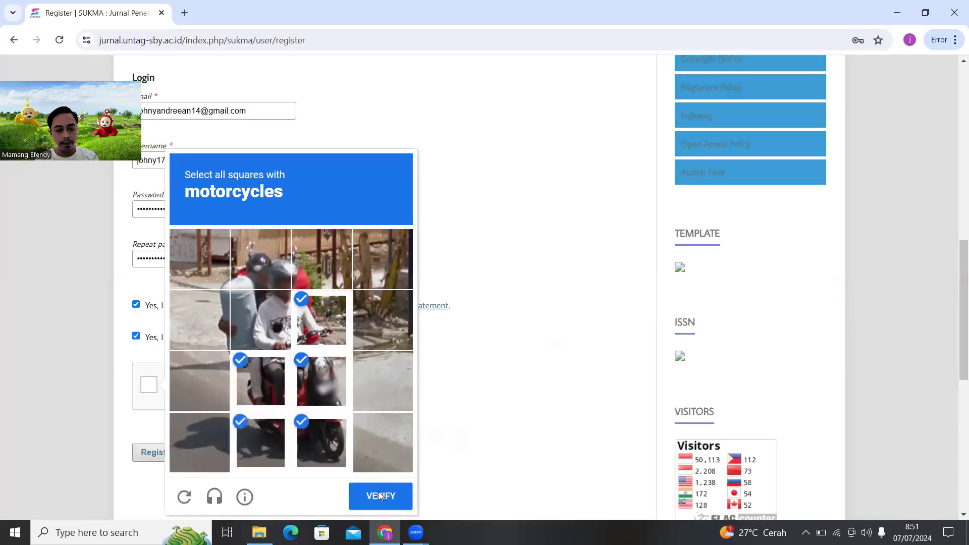
left_click(149, 452)
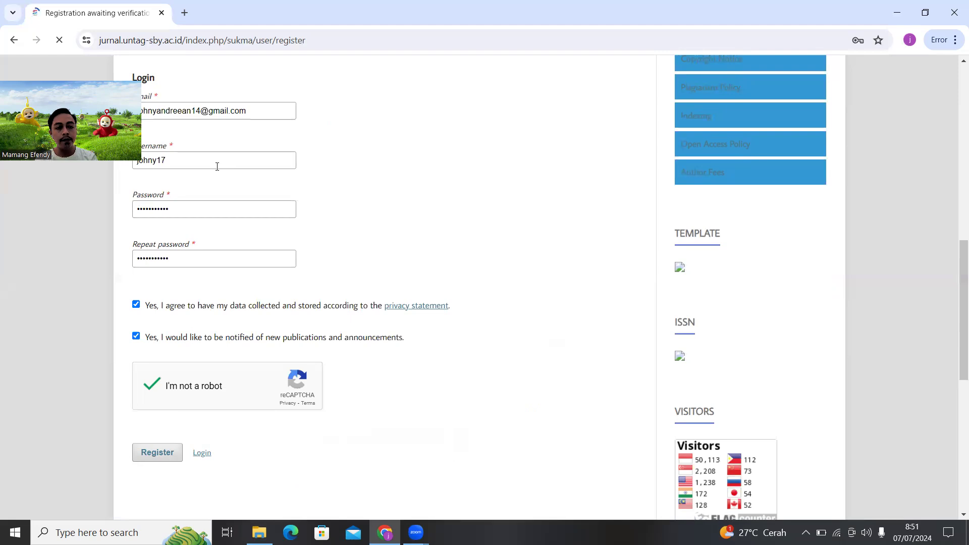
Save the new account's password in Chrome and the Google Account
scroll(325, 356, "down", 1)
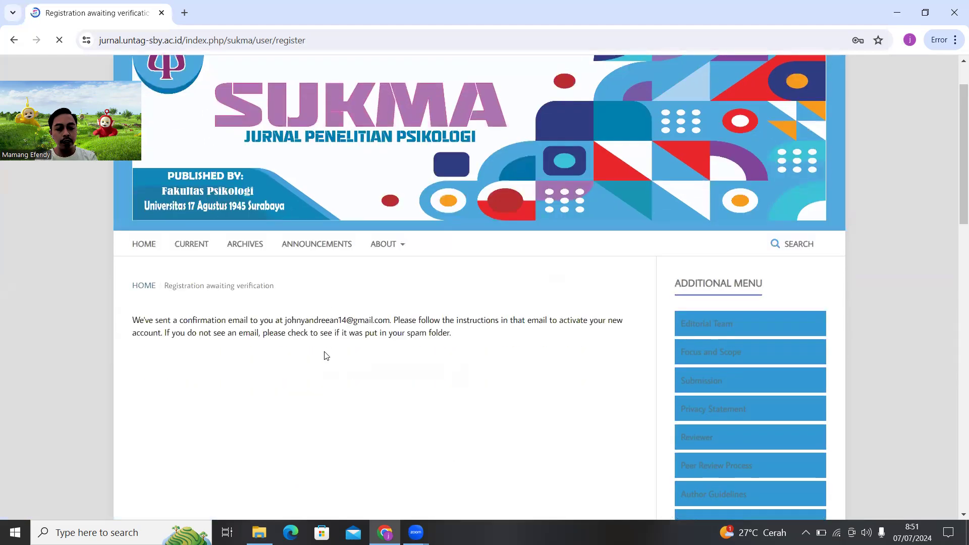
left_click(812, 230)
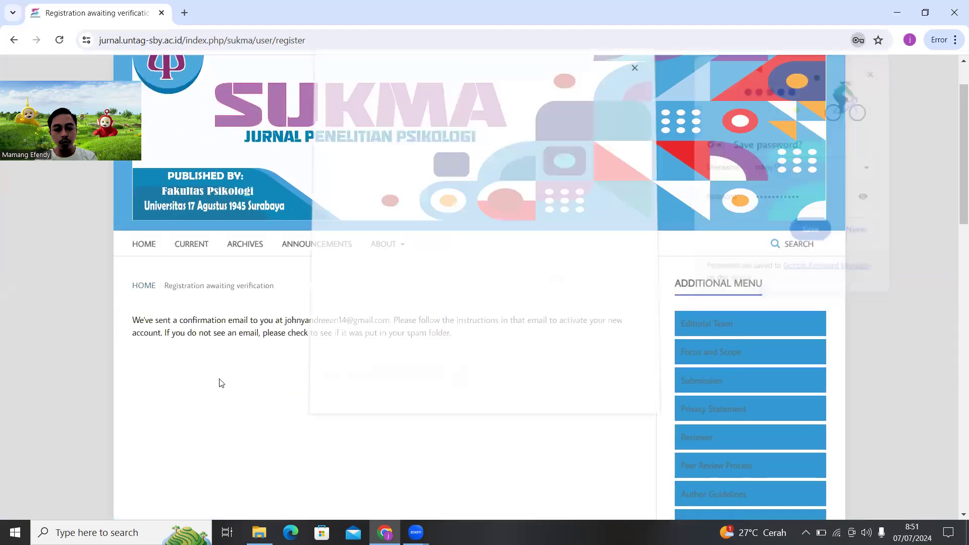
left_click(527, 391)
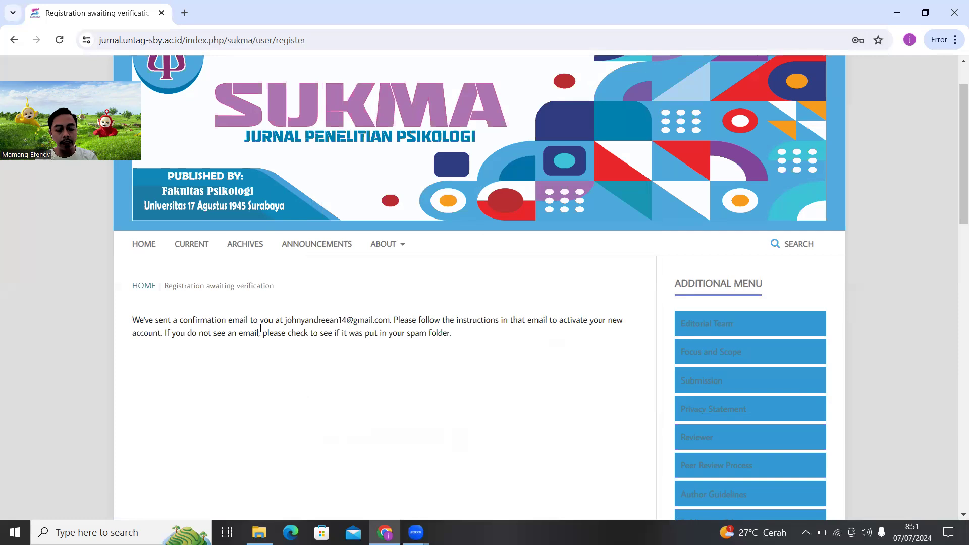
Open Gmail in a new tab and follow the link in the [SUKMA] Validate Your Account email
key("ctrl+t")
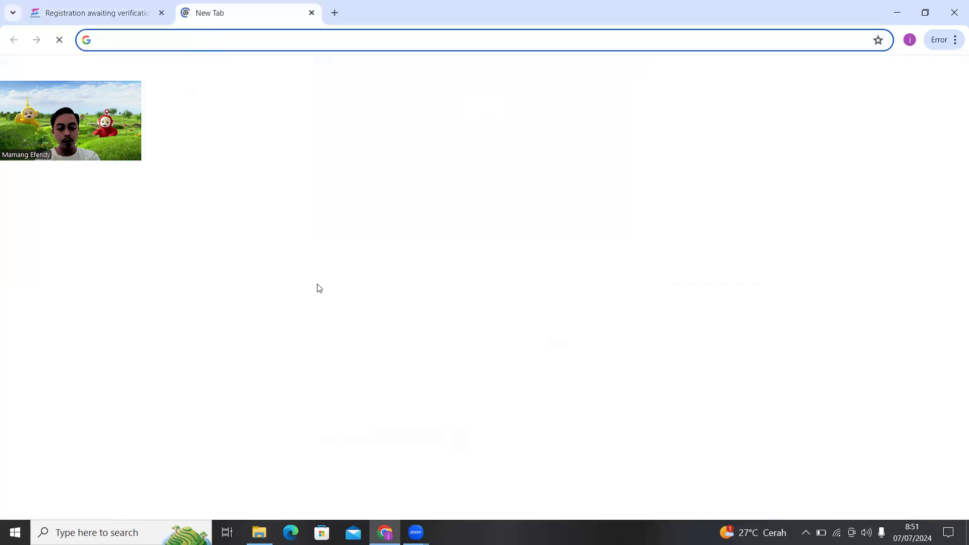
type("g")
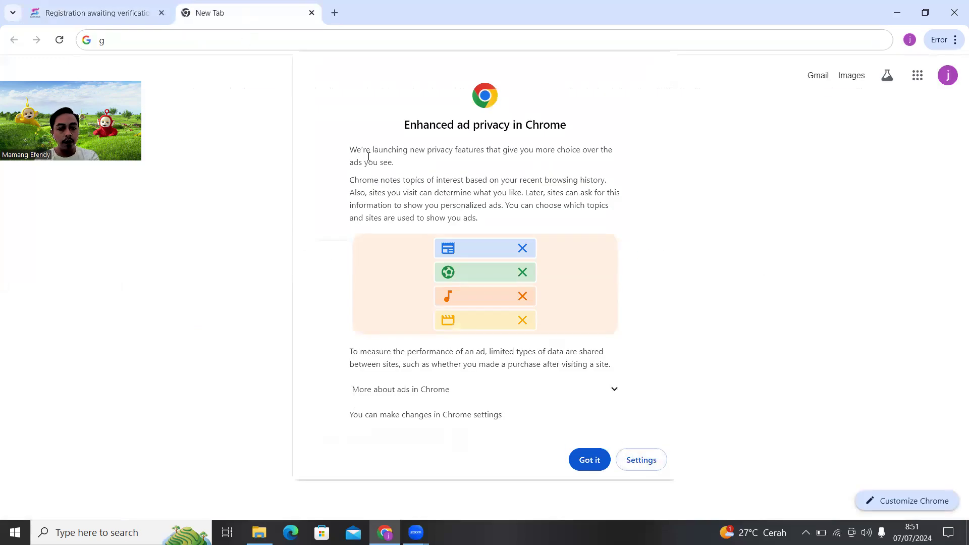
left_click(588, 459)
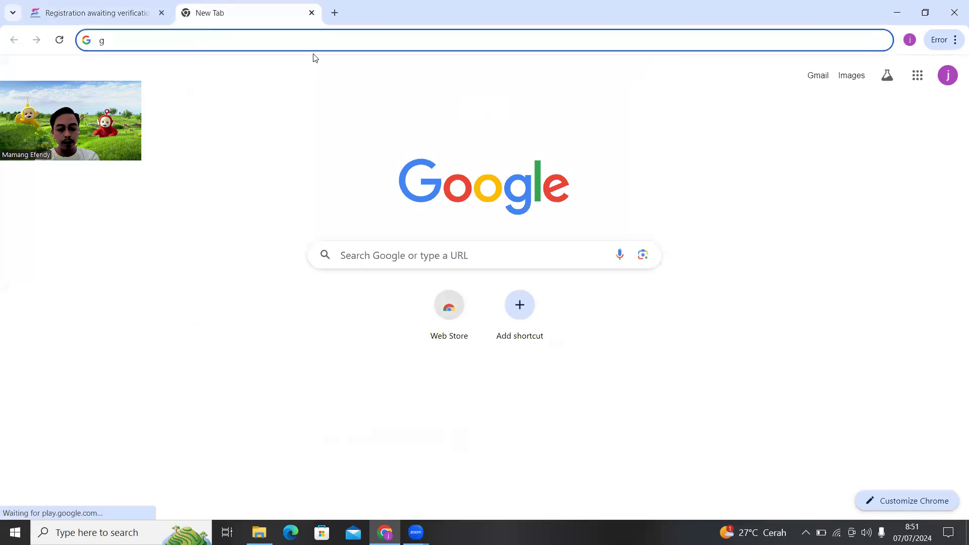
type("mail.com")
key("Return")
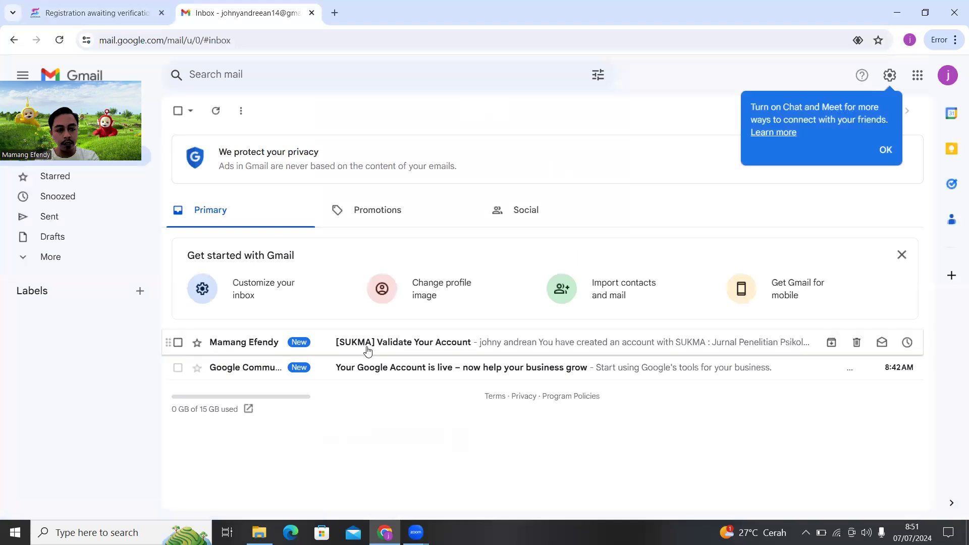
left_click(367, 350)
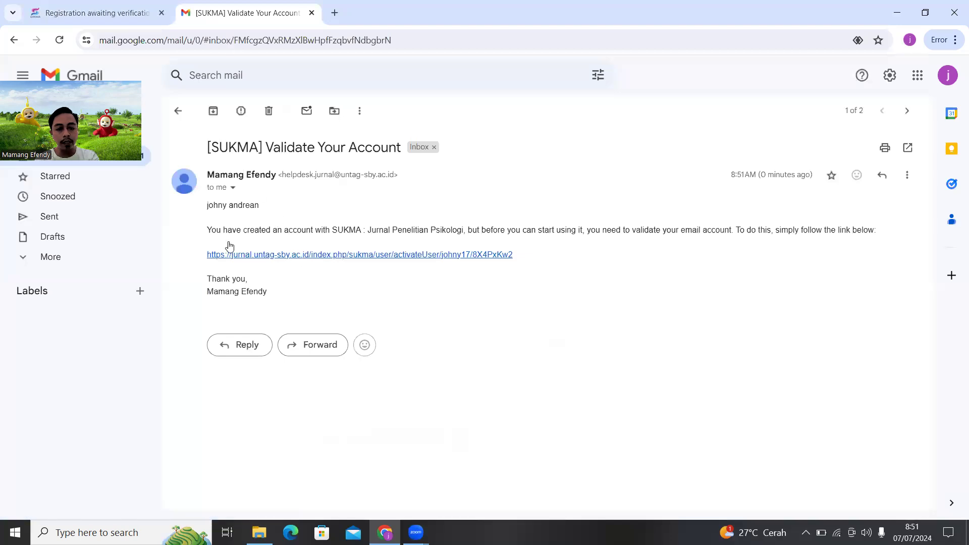
left_click(346, 256)
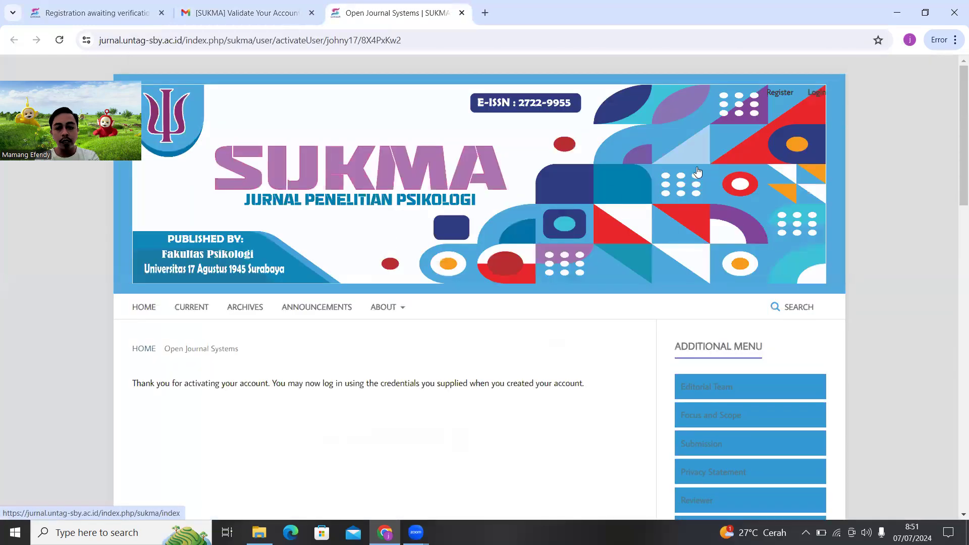
Log in to SUKMA with the autofilled credentials and open the account's Profile page
left_click(816, 93)
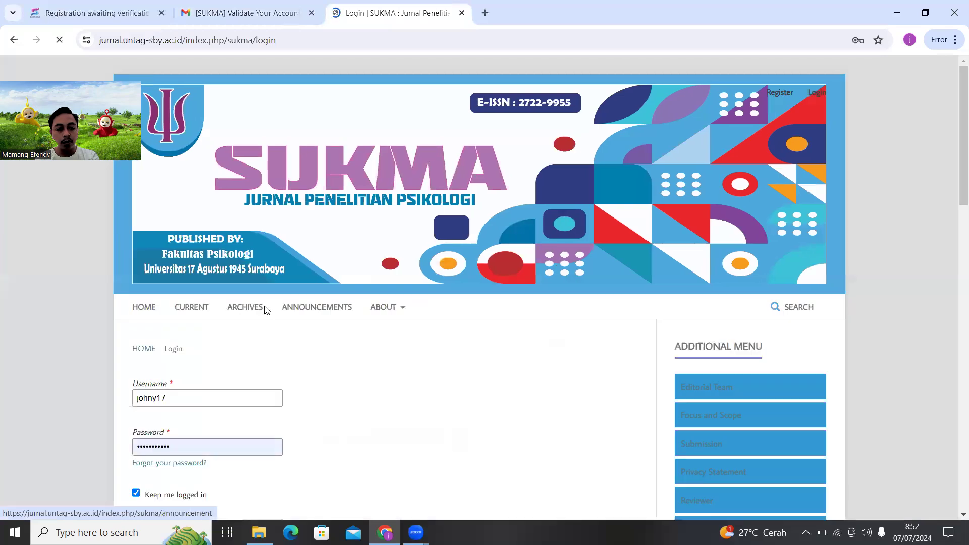
scroll(260, 310, "down", 2)
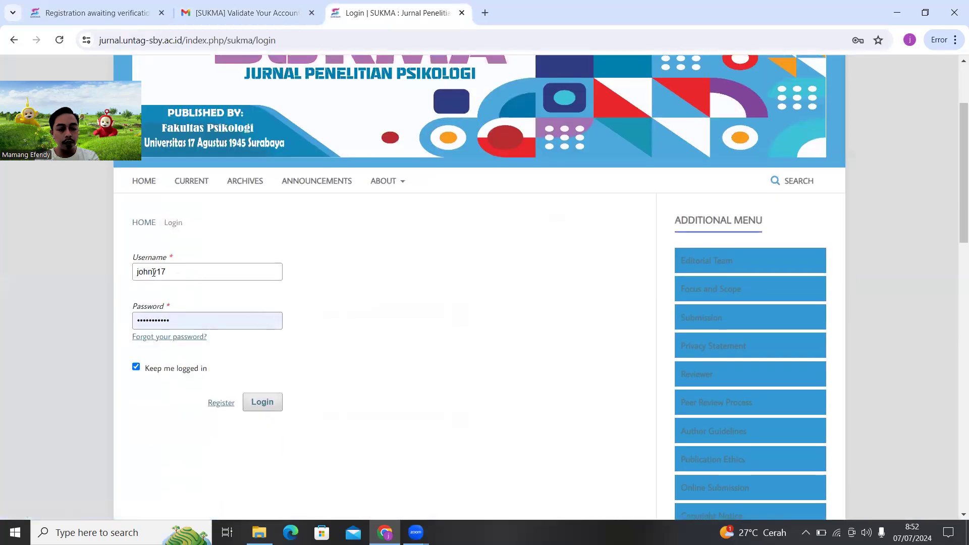
left_click(270, 405)
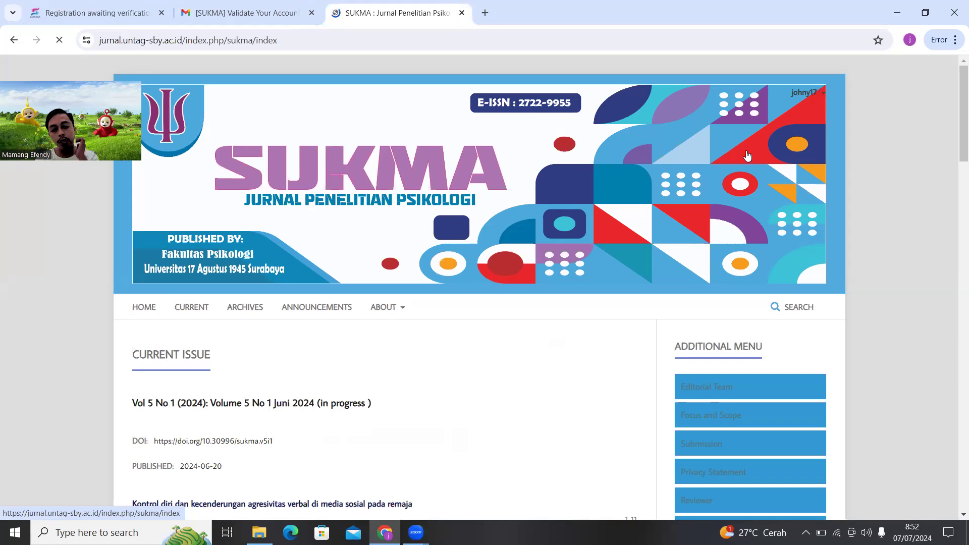
left_click(817, 96)
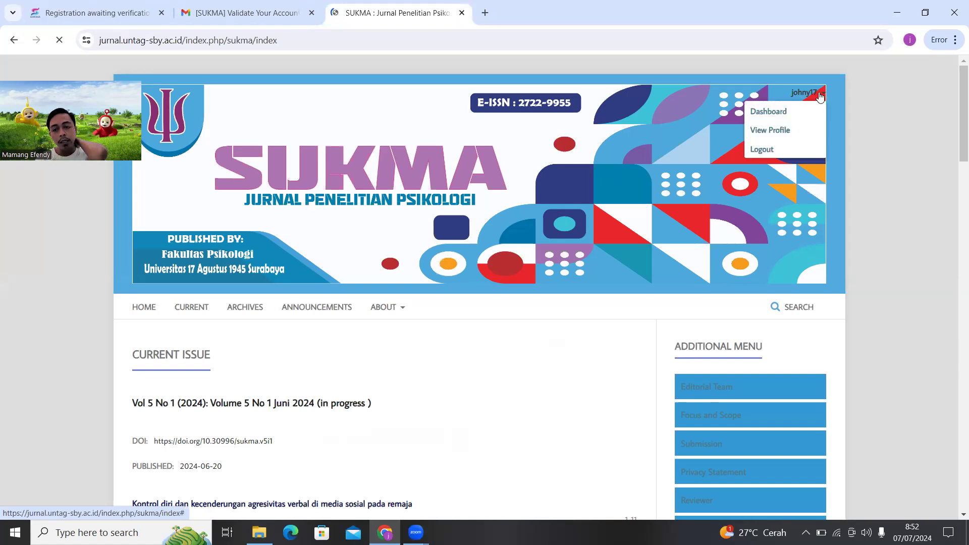
left_click(783, 113)
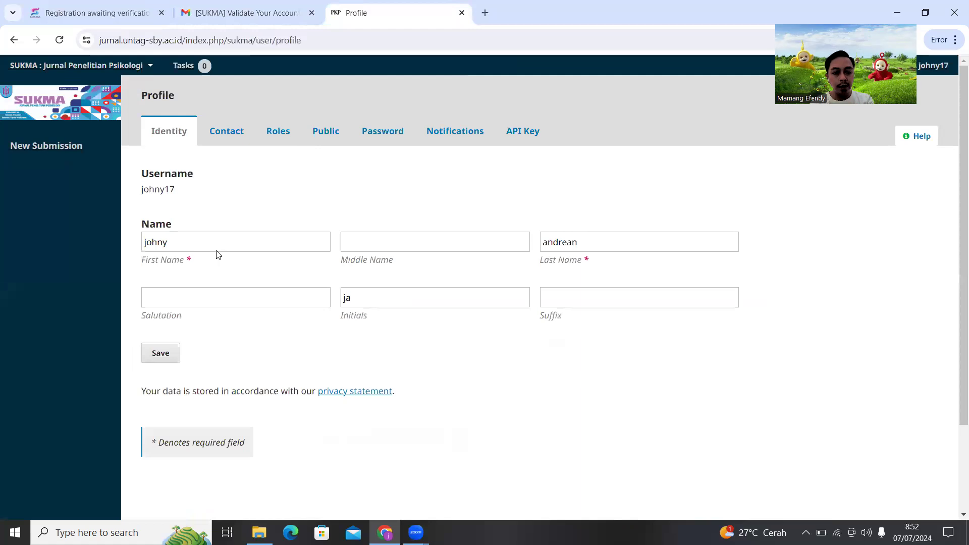
Save the profile name details and start a New Submission
scroll(303, 303, "down", 1)
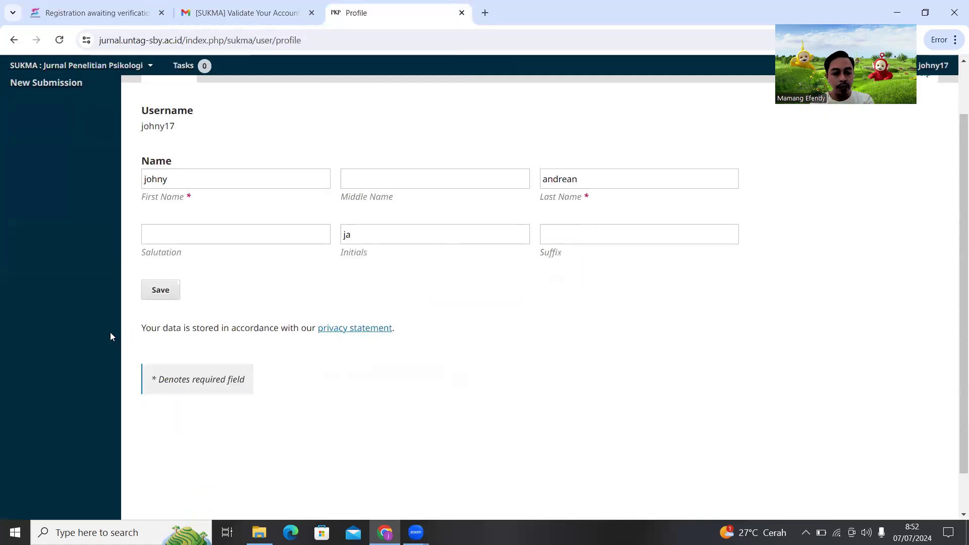
left_click(172, 292)
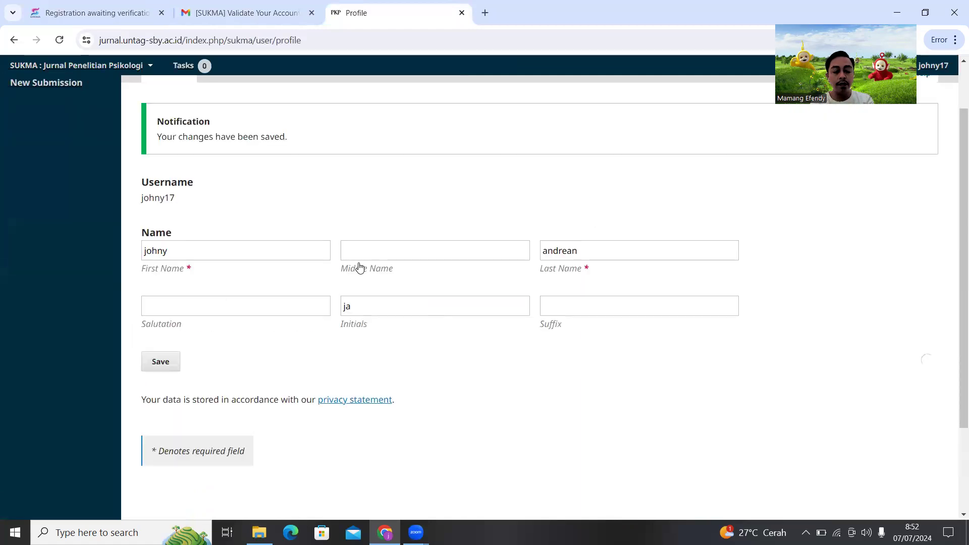
left_click(160, 424)
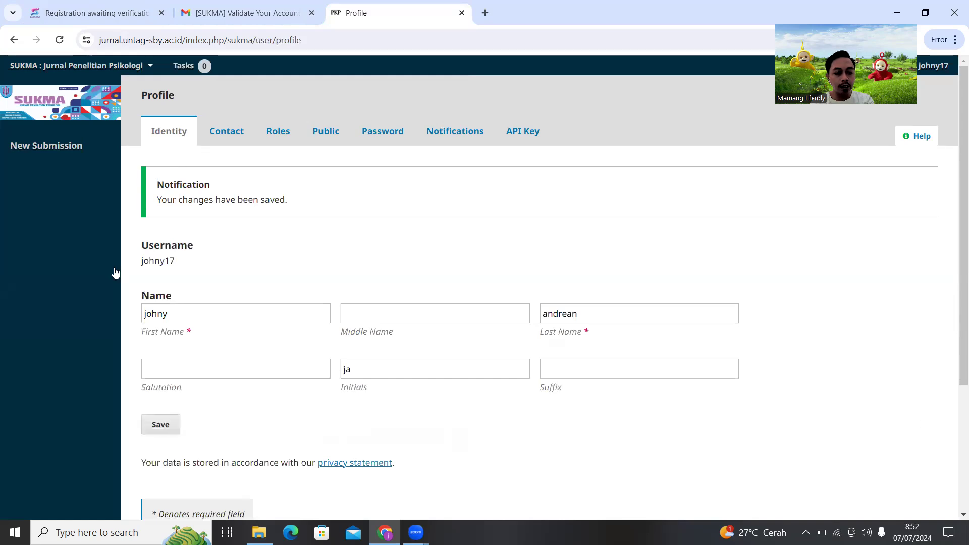
left_click(56, 152)
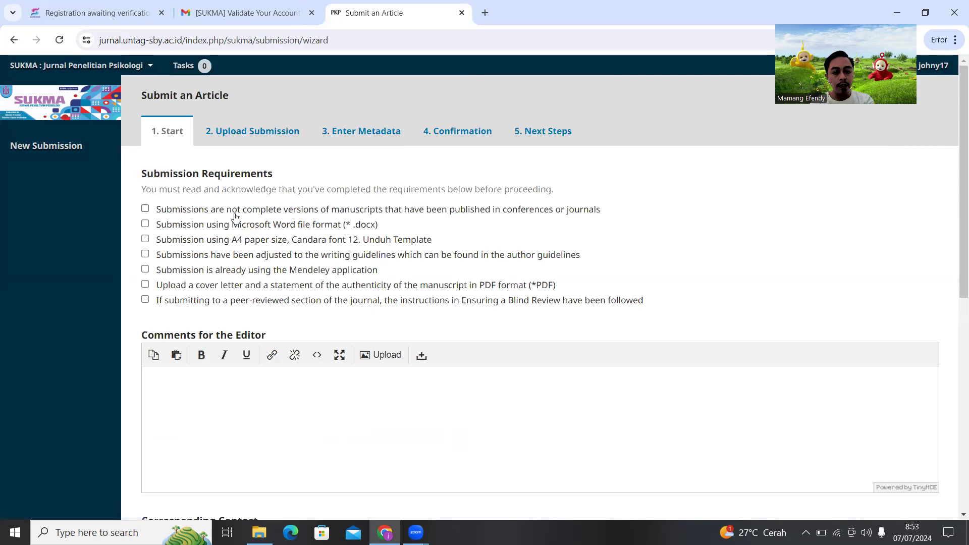
Tick all six Submission Requirements, from Word format to cover letter
left_click(145, 210)
left_click(145, 224)
left_click(145, 240)
left_click(145, 254)
left_click(145, 270)
left_click(145, 285)
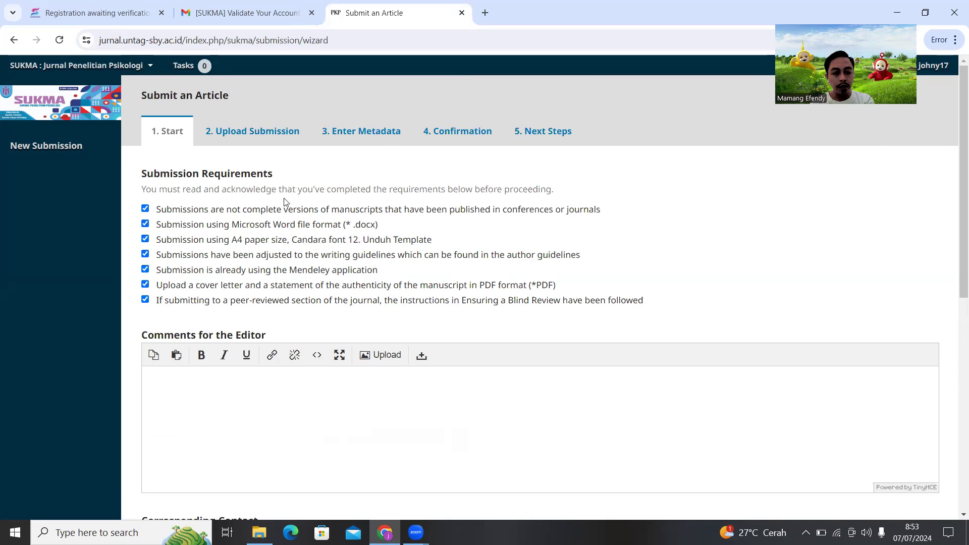
Add a Comments for the Editor note asking for a WhatsApp contact number
scroll(262, 245, "down", 1)
scroll(262, 246, "down", 2)
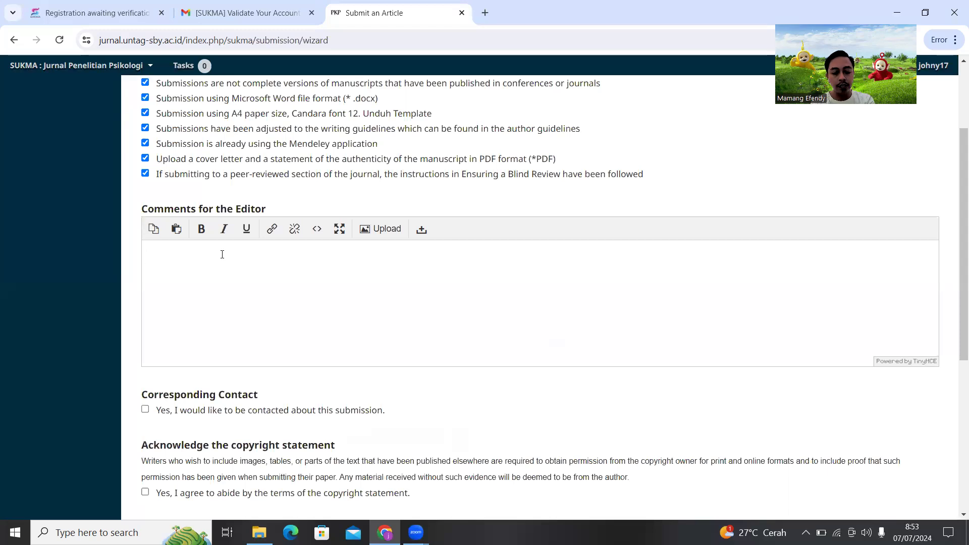
type("kkan")
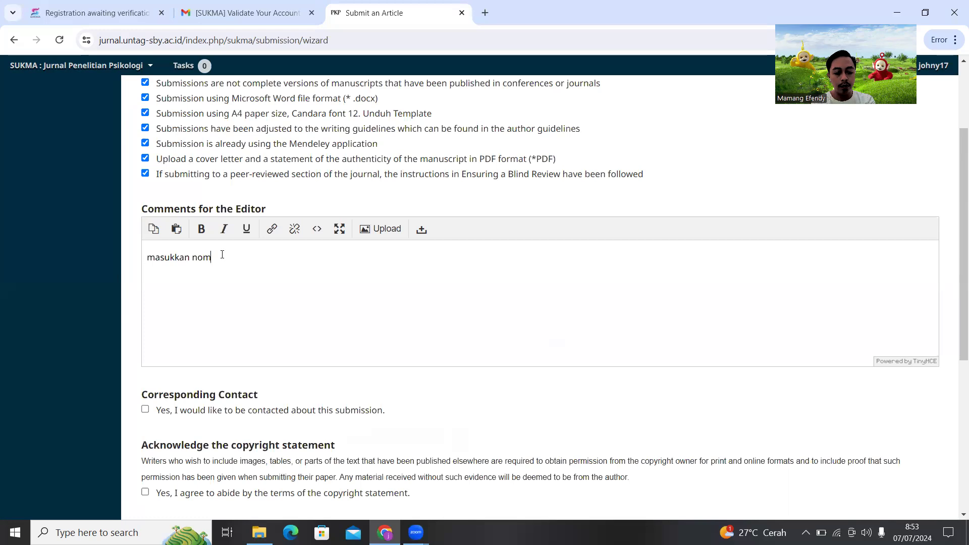
type("nomer wa anda")
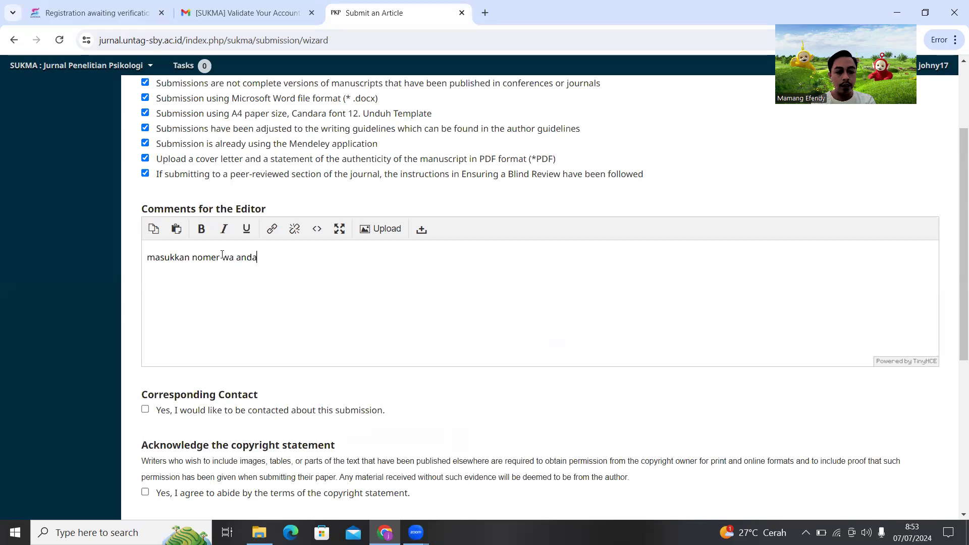
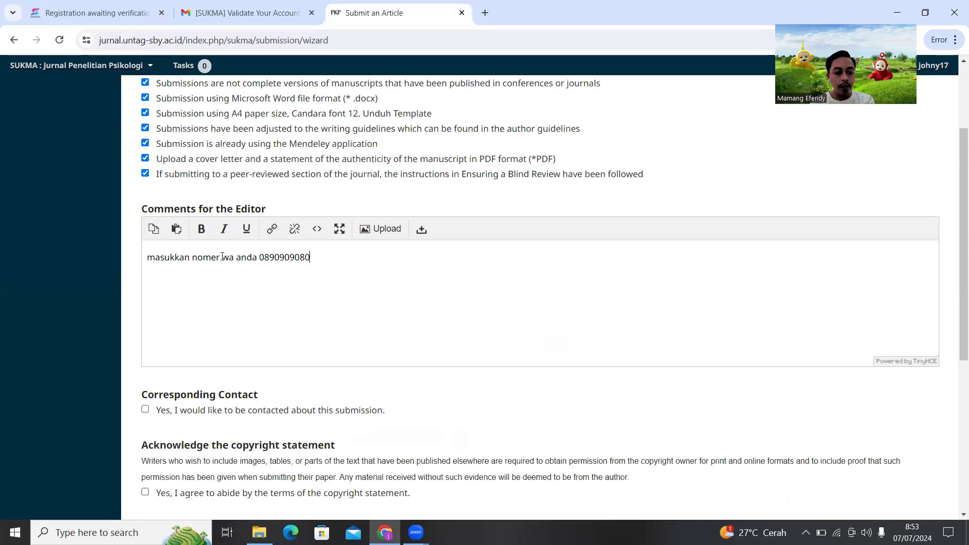
Agree to contact, copyright and privacy statements, then save the Start step
scroll(227, 337, "down", 2)
left_click(145, 285)
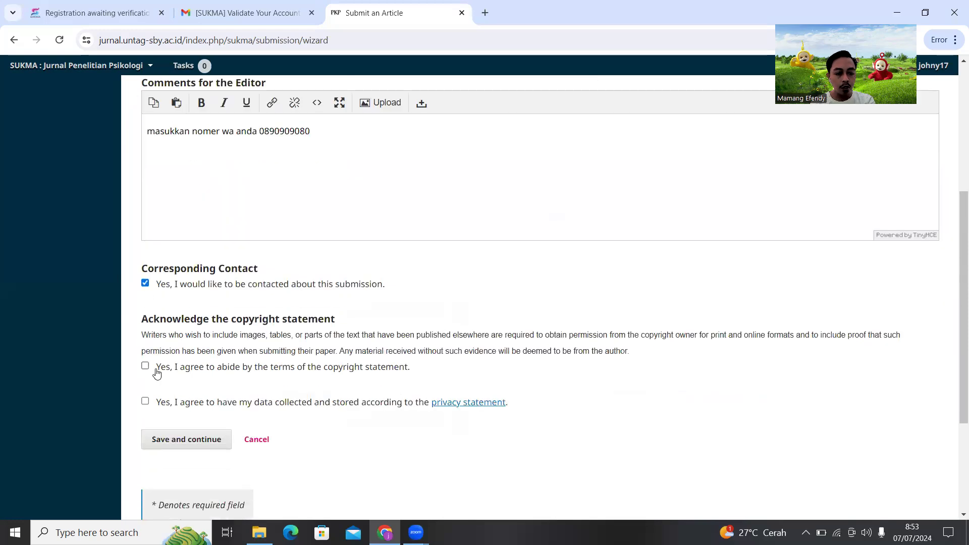
left_click(146, 367)
left_click(145, 402)
scroll(166, 418, "down", 1)
left_click(186, 379)
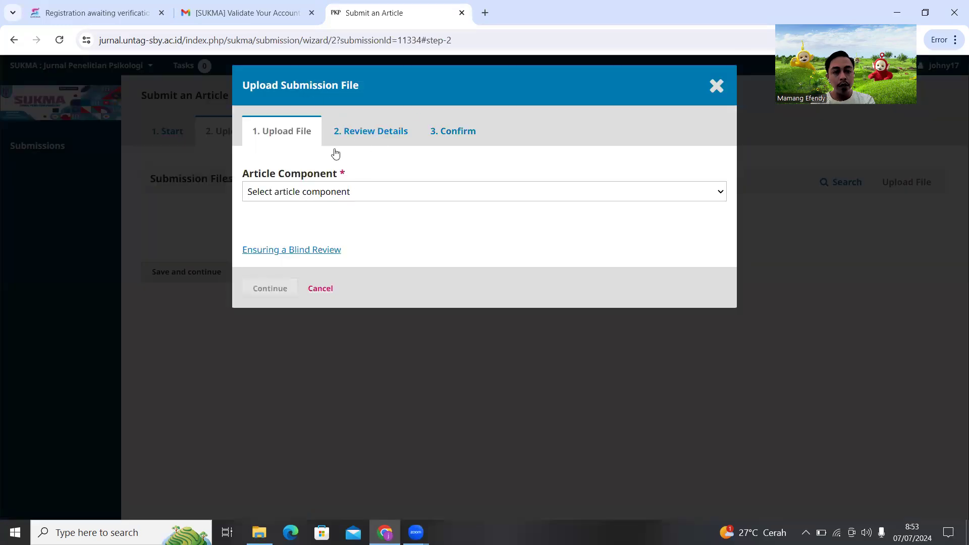
Upload 'Naskah jurnal fix' from Downloads as the Article Text component
left_click(368, 194)
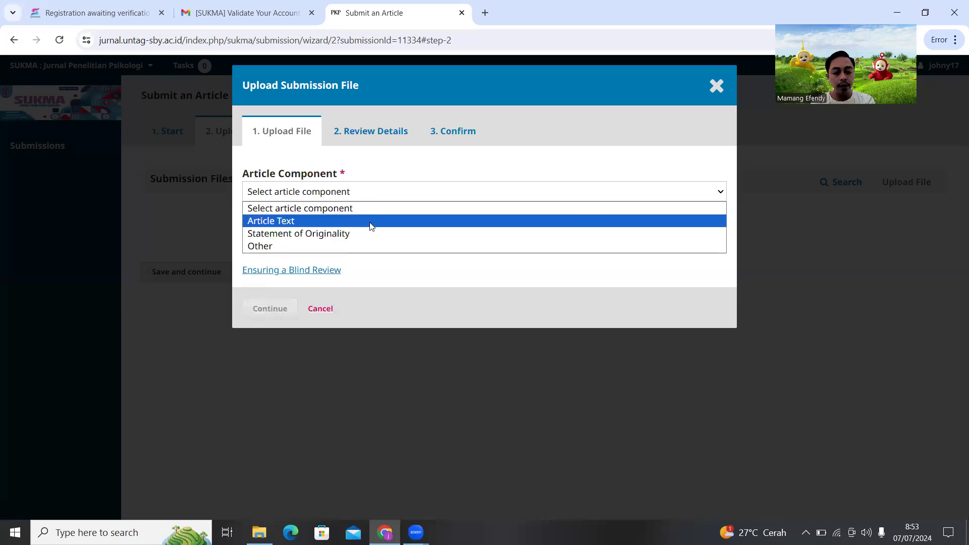
left_click(372, 222)
left_click(380, 198)
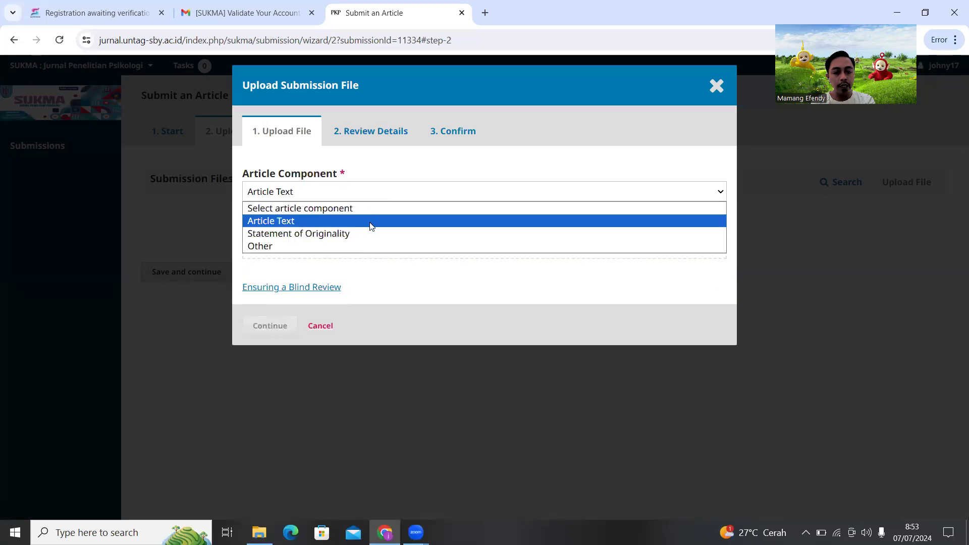
left_click(371, 225)
left_click(661, 243)
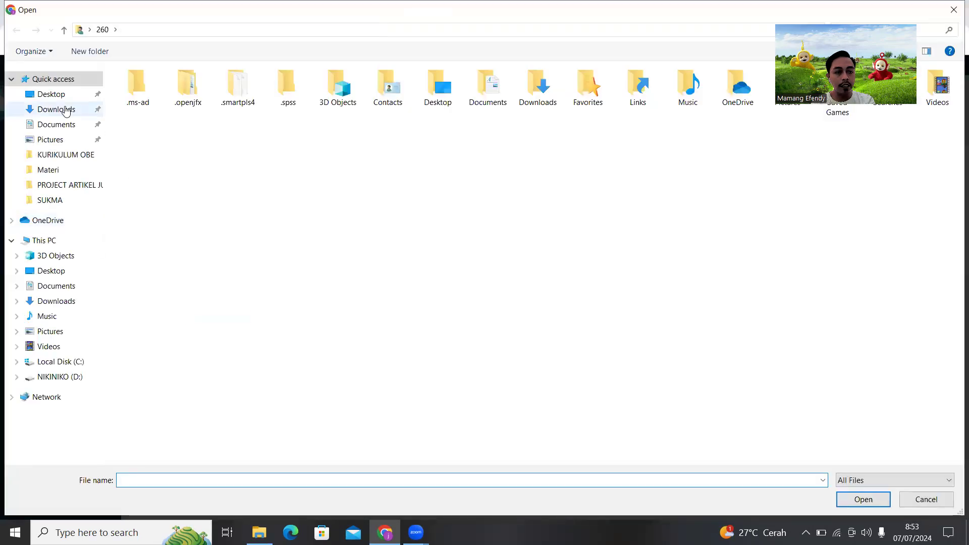
left_click(66, 110)
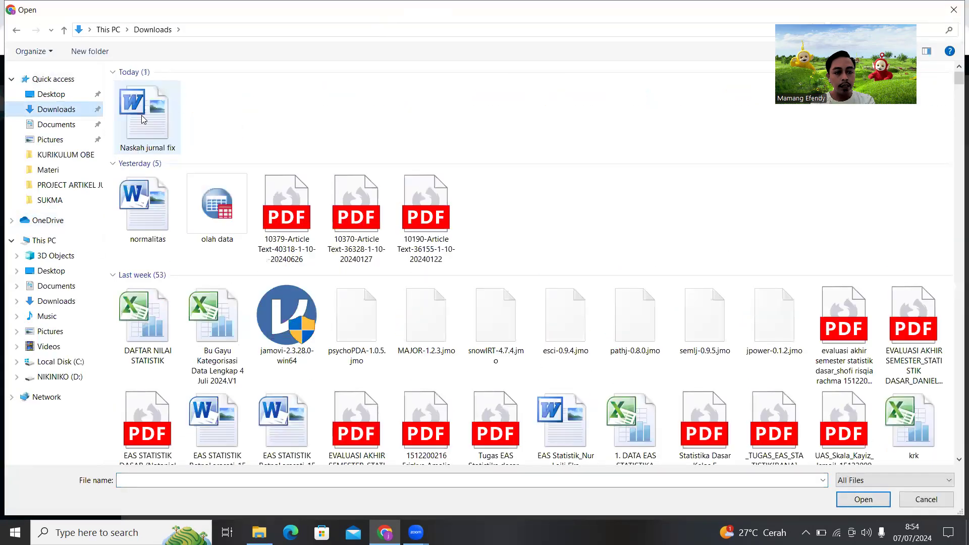
left_click(143, 120)
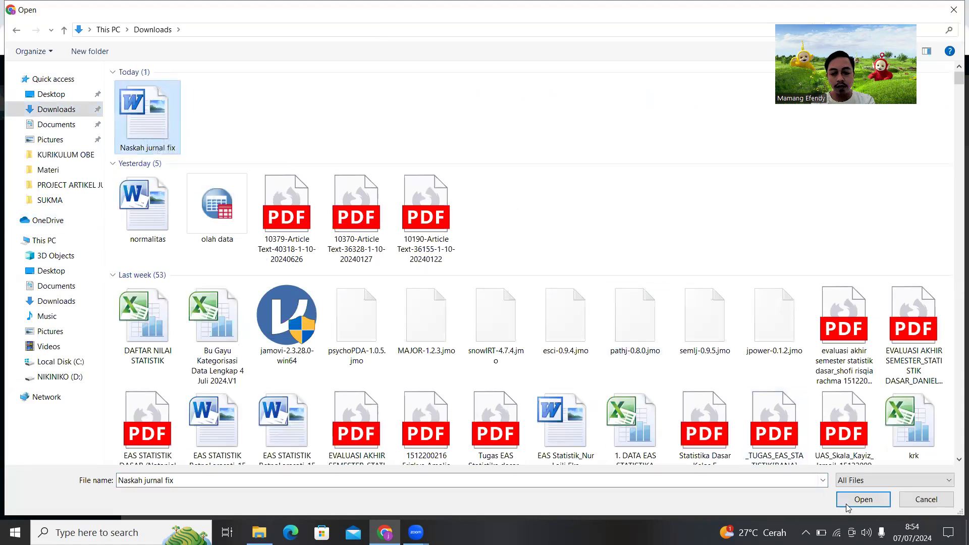
left_click(853, 501)
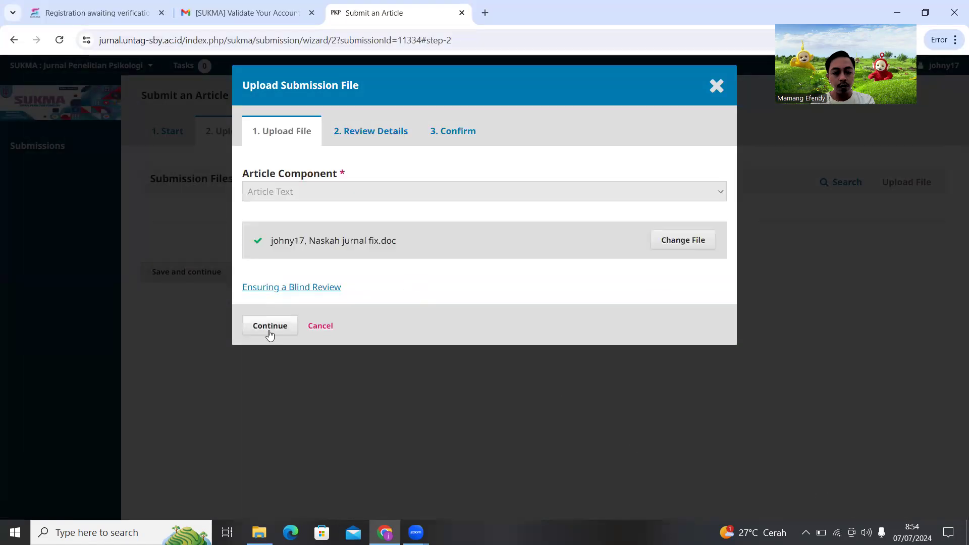
Complete the upload dialog and advance the wizard to Enter Metadata
left_click(269, 327)
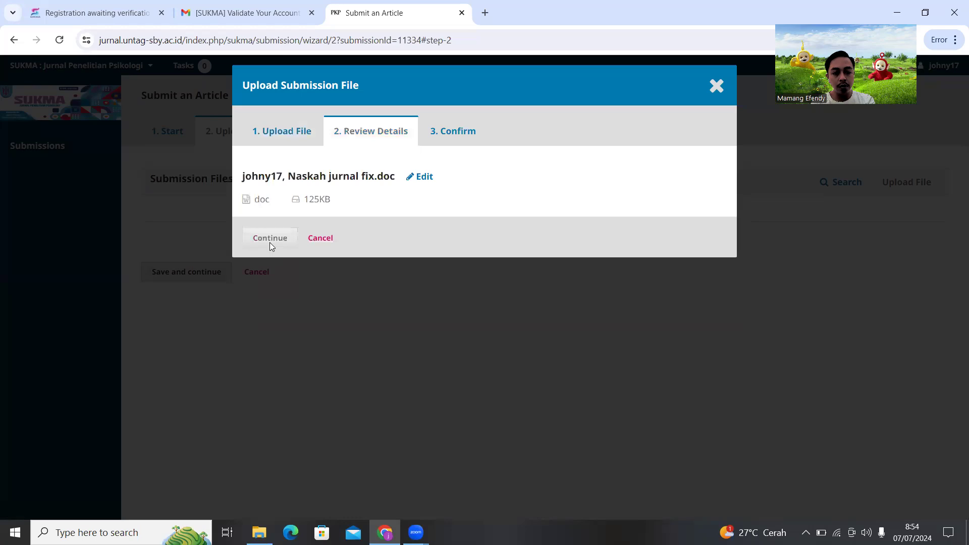
left_click(272, 239)
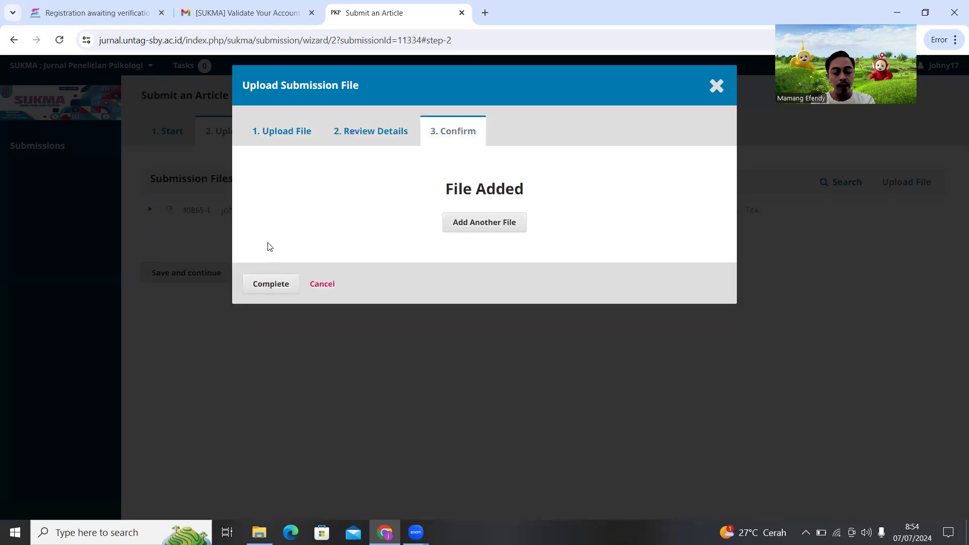
left_click(266, 285)
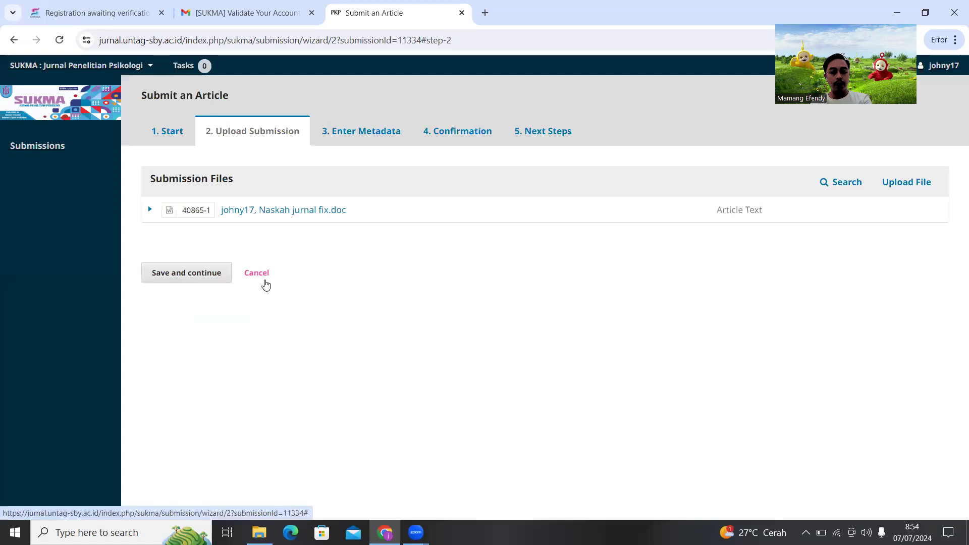
left_click(188, 274)
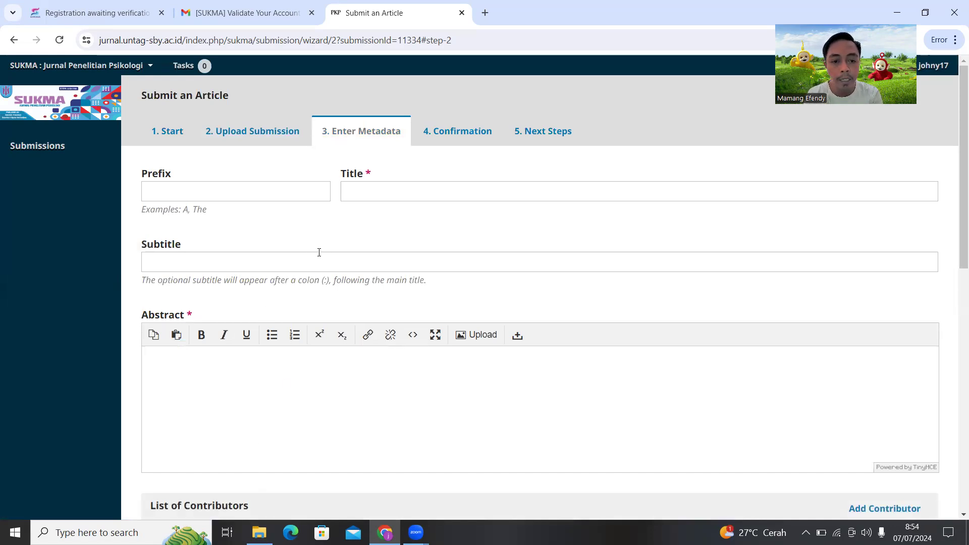
Open the manuscript 'Naskah jurnal fix' from the Downloads folder
scroll(326, 251, "down", 10)
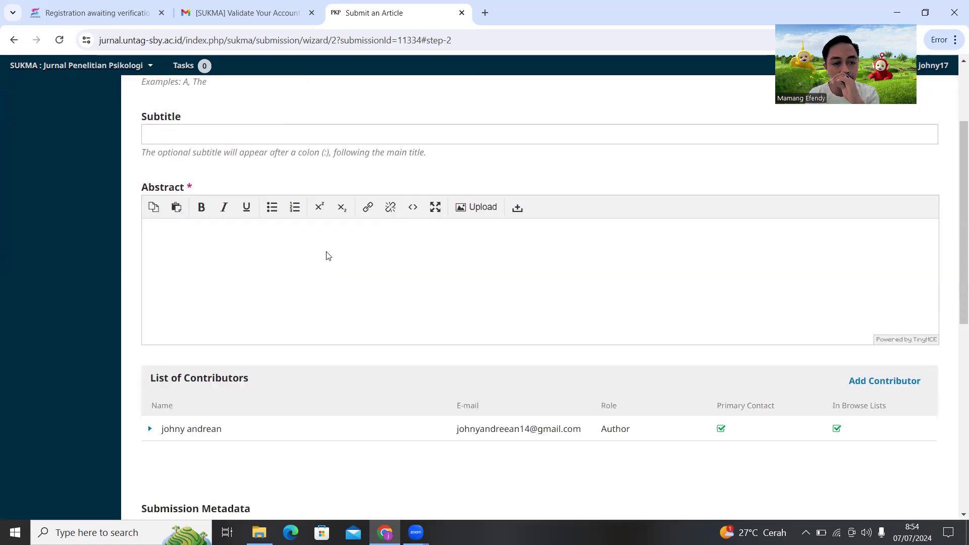
scroll(335, 261, "up", 10)
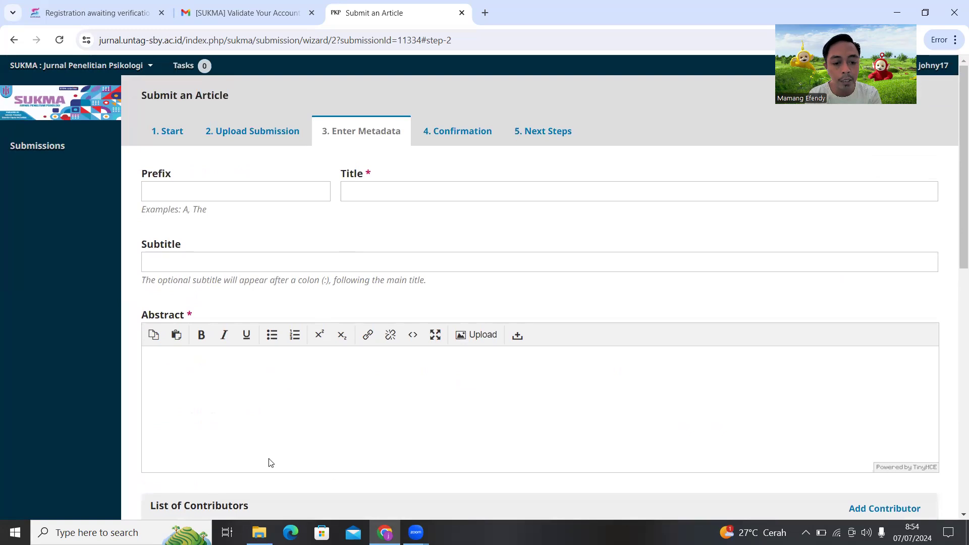
left_click(259, 533)
double_click(259, 150)
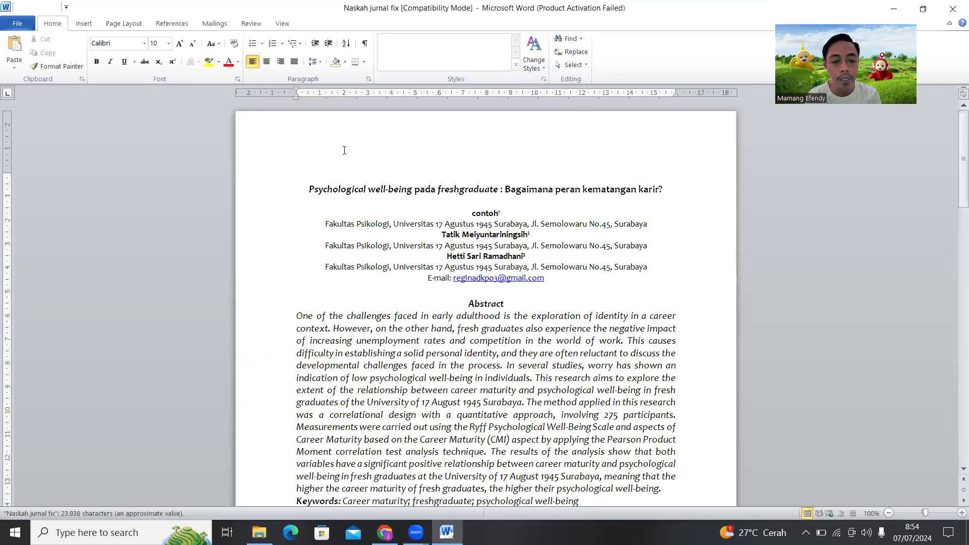
Copy the article title from the manuscript and paste it into the submission's Title field
left_click(894, 8)
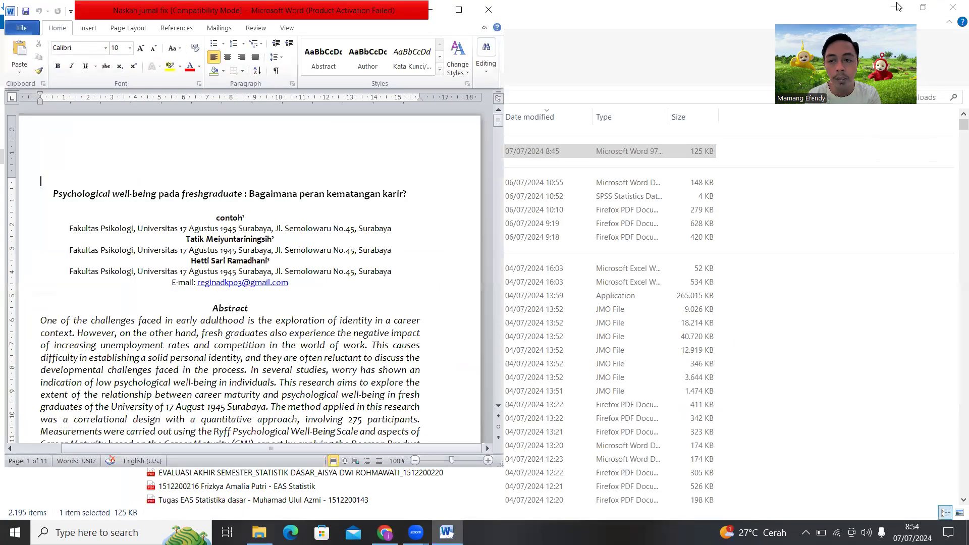
left_click(894, 7)
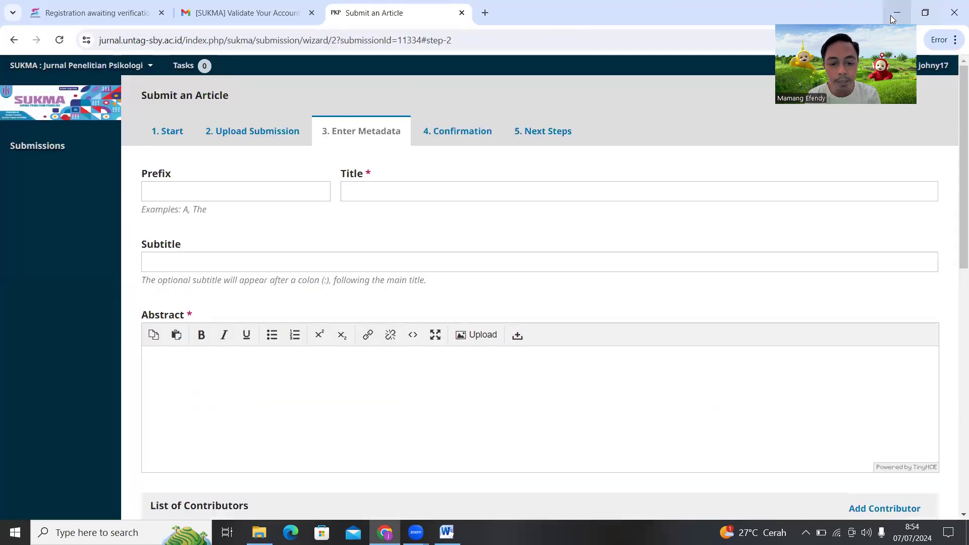
left_click(447, 532)
left_click_drag(51, 196, 416, 197)
key("ctrl+c")
left_click(673, 192)
key("ctrl+v")
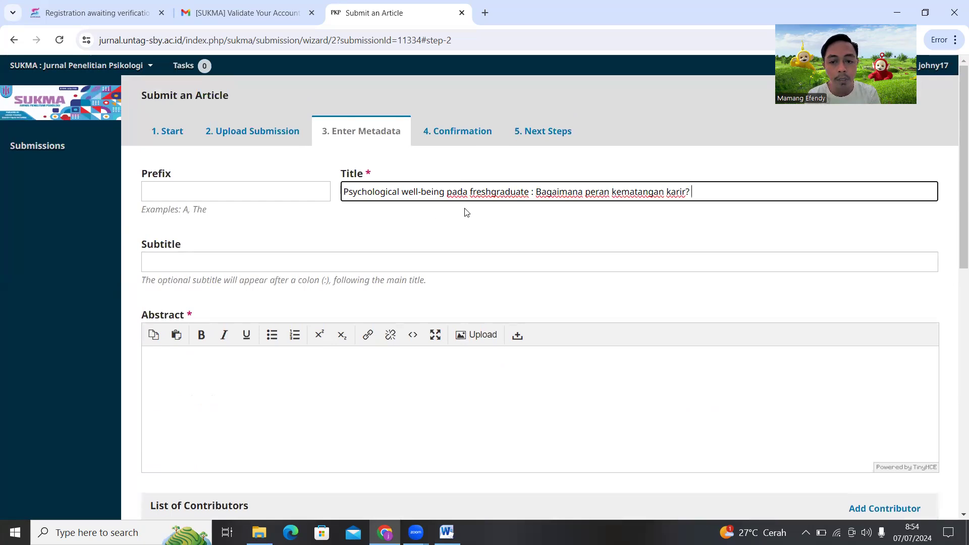
scroll(467, 207, "down", 1)
Paste the manuscript's English abstract into the Abstract field, followed by blank lines
left_click(336, 327)
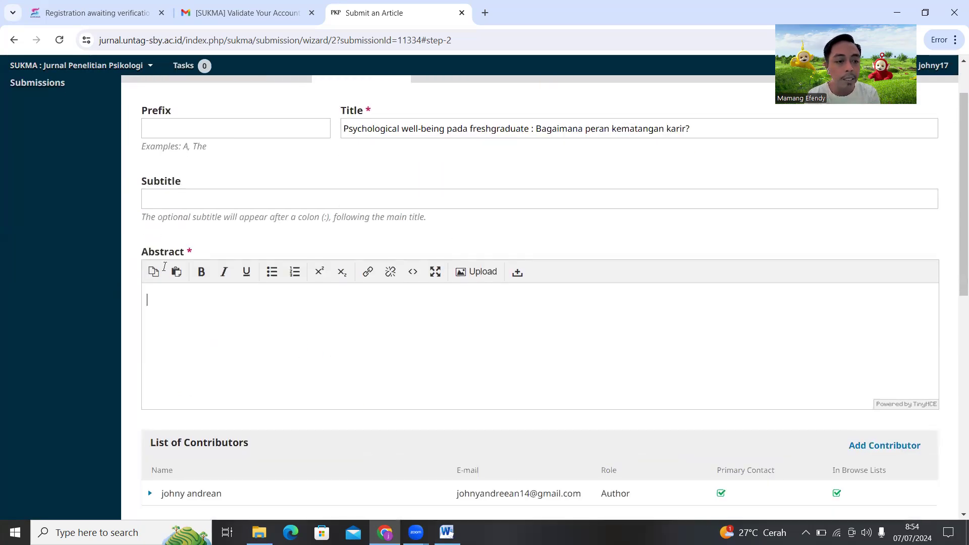
key("alt+Tab")
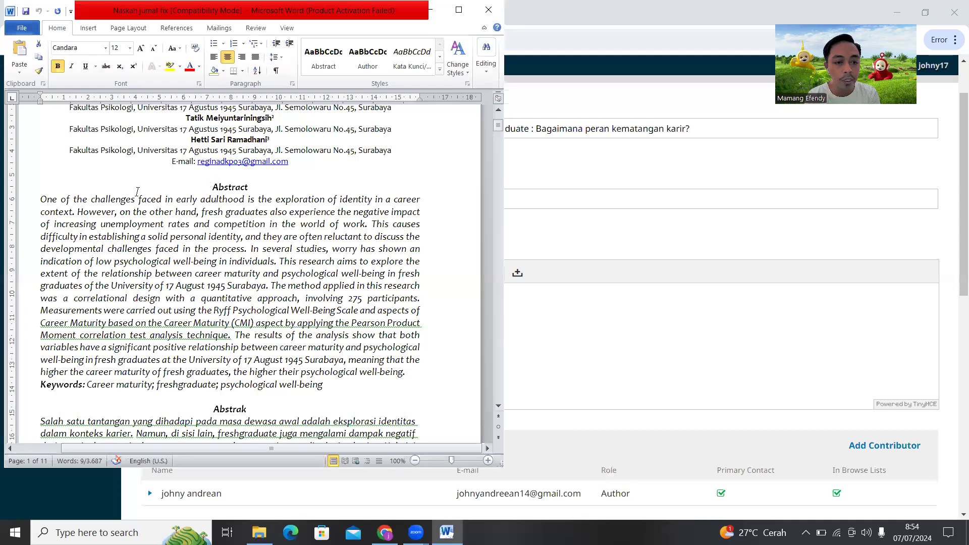
left_click_drag(213, 186, 411, 282)
left_click(580, 362)
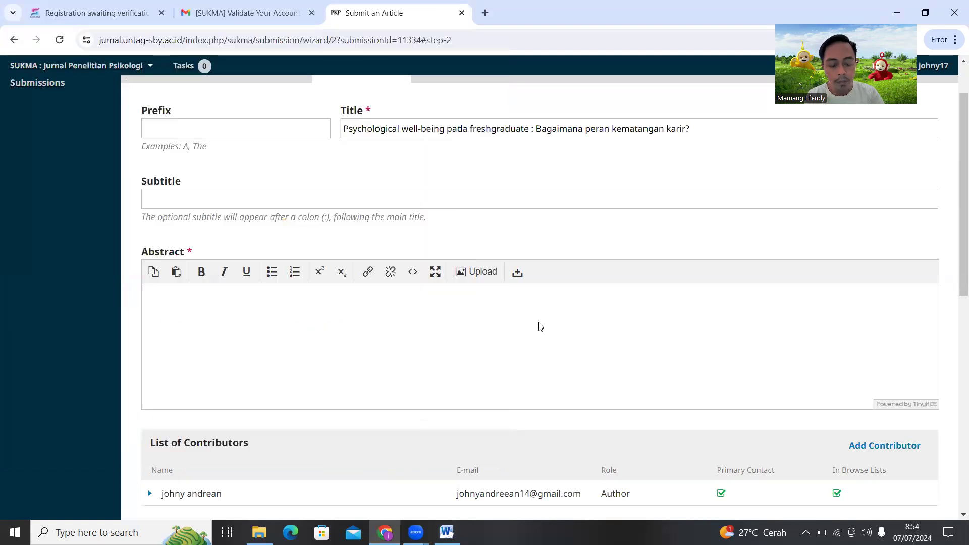
key("ctrl+v")
key("Return")
key("Return")
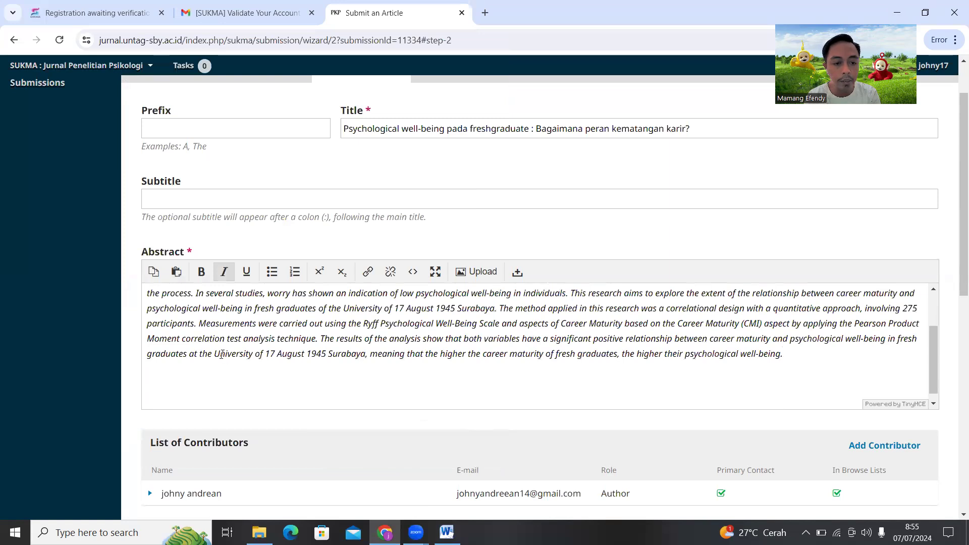
Paste the Indonesian Abstrak paragraph below the English abstract
key("alt+Tab")
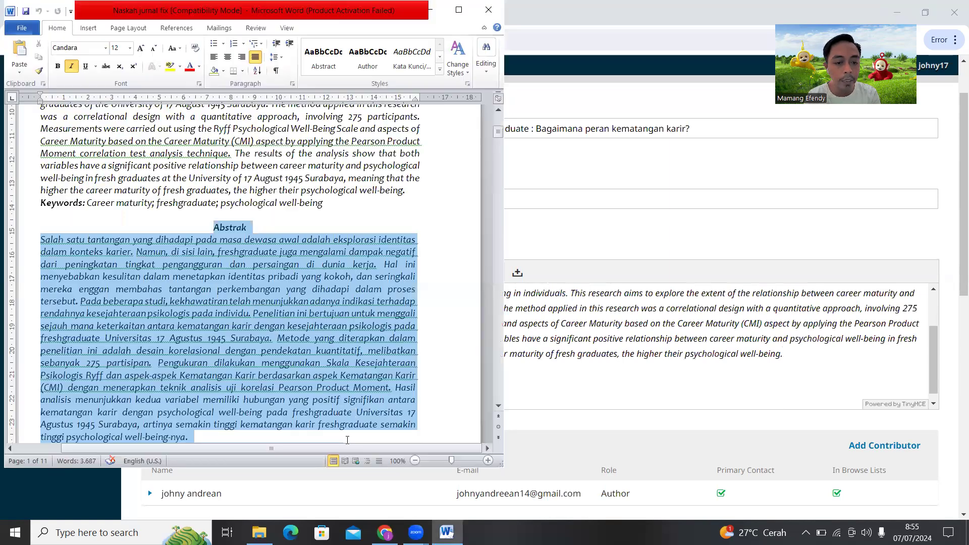
scroll(352, 375, "down", 2)
left_click(563, 387)
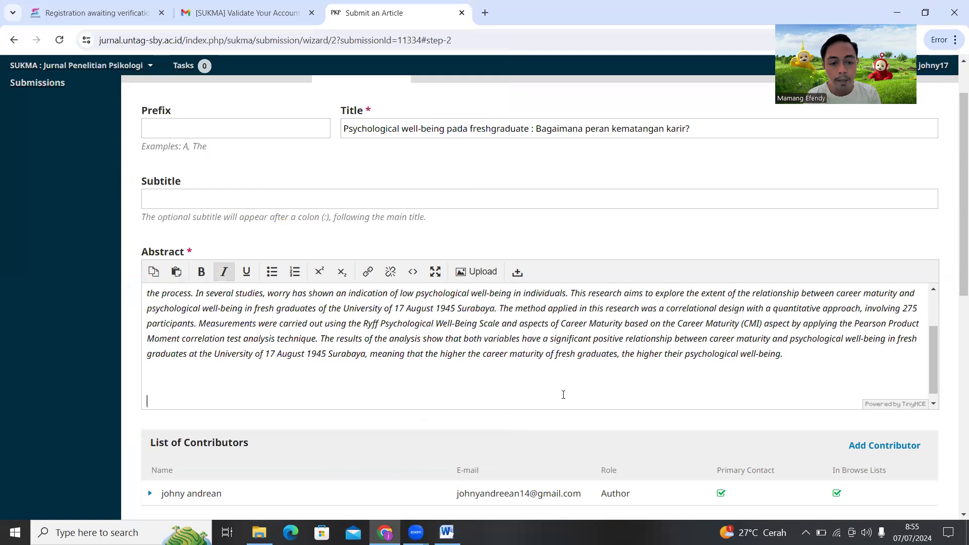
key("ctrl+v")
scroll(547, 374, "down", 1)
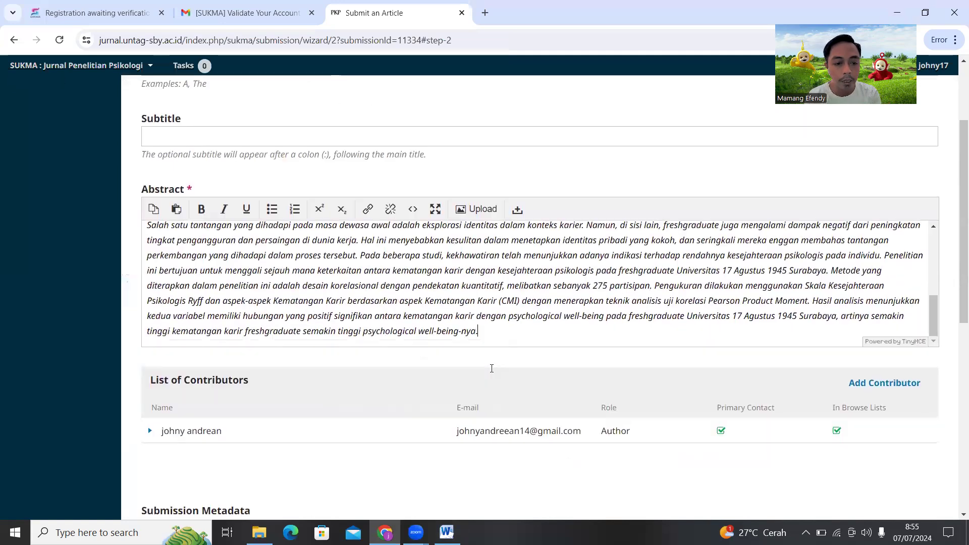
scroll(493, 368, "down", 1)
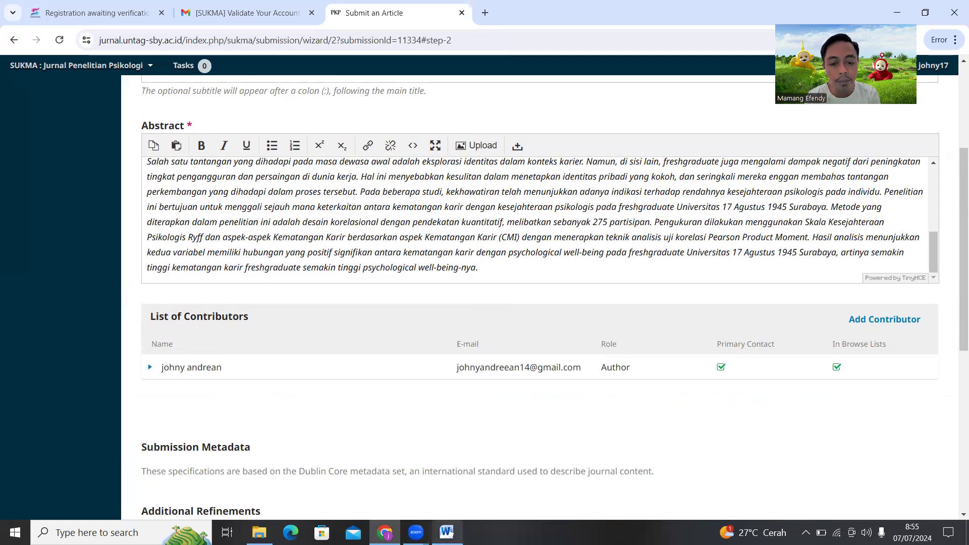
left_click(447, 532)
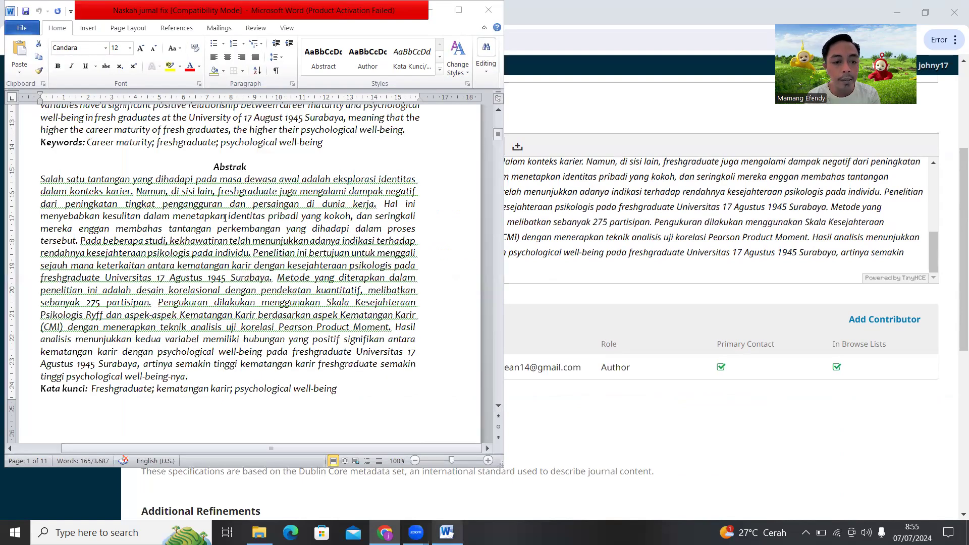
scroll(212, 222, "up", 10)
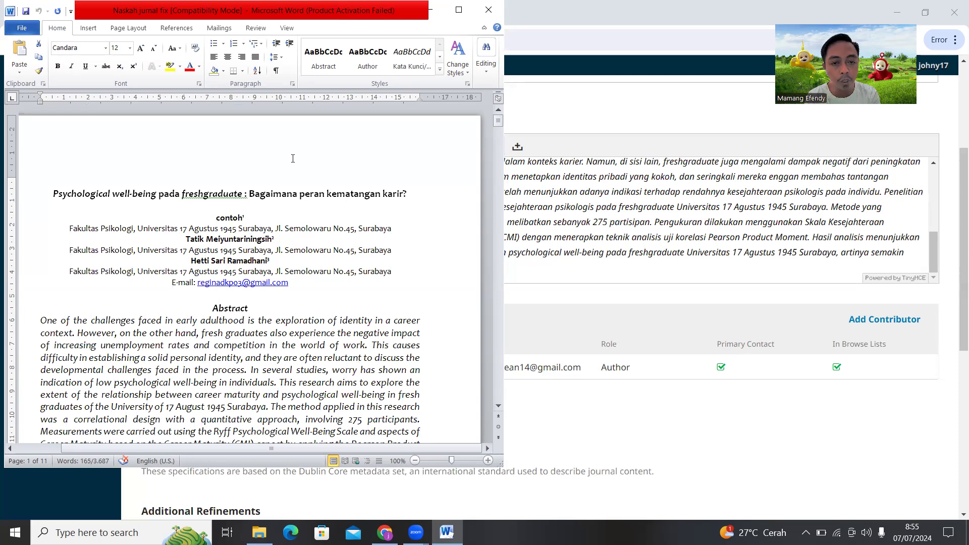
left_click(726, 413)
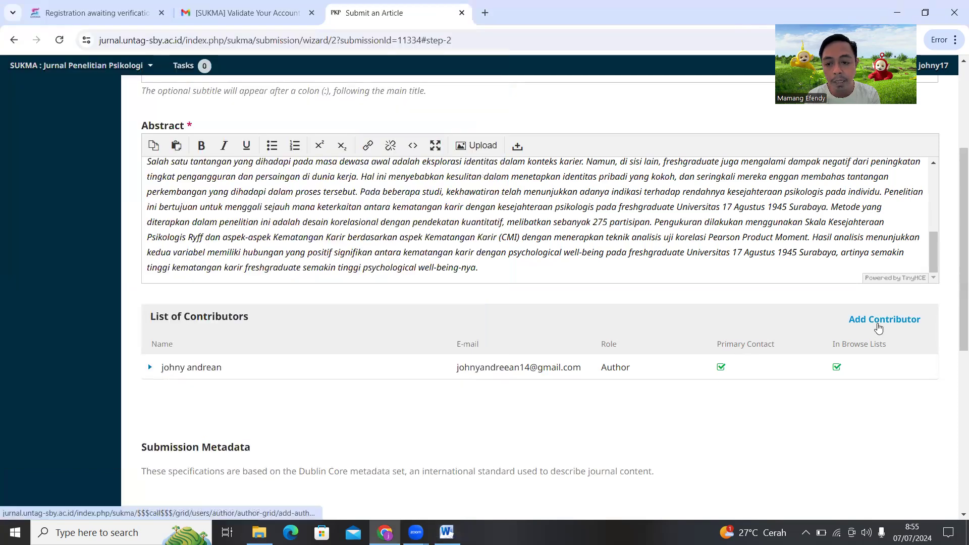
Add a contributor using the second author's name from the manuscript, split into first and last name
left_click(878, 323)
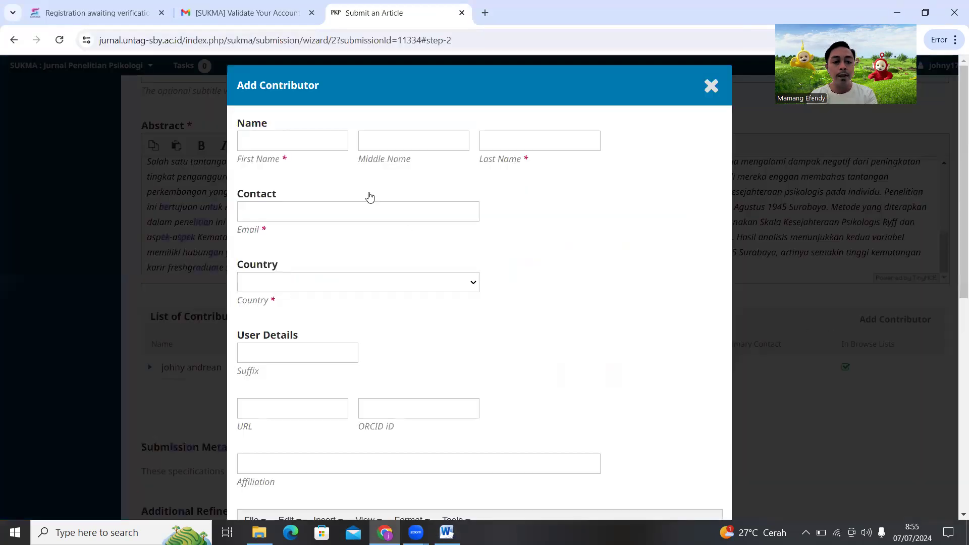
left_click(446, 533)
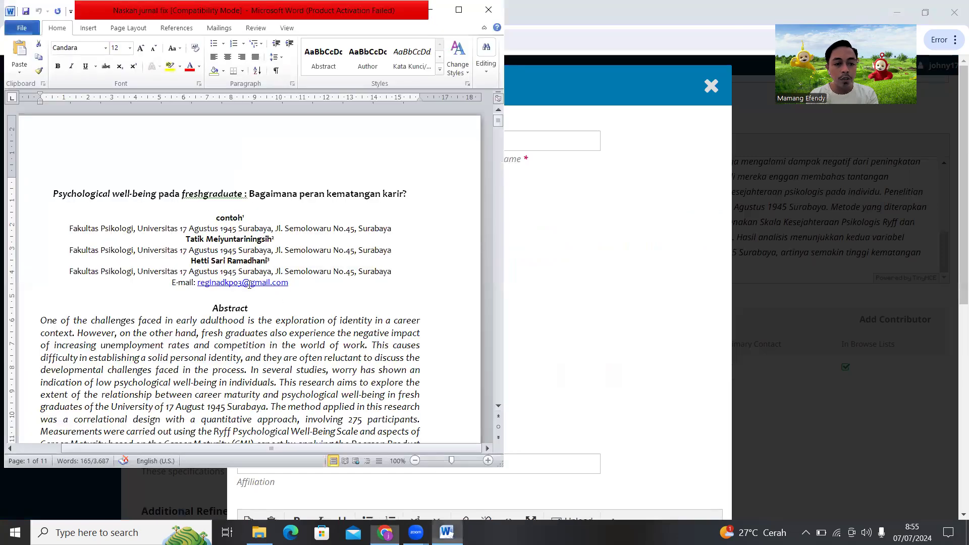
left_click_drag(187, 239, 272, 240)
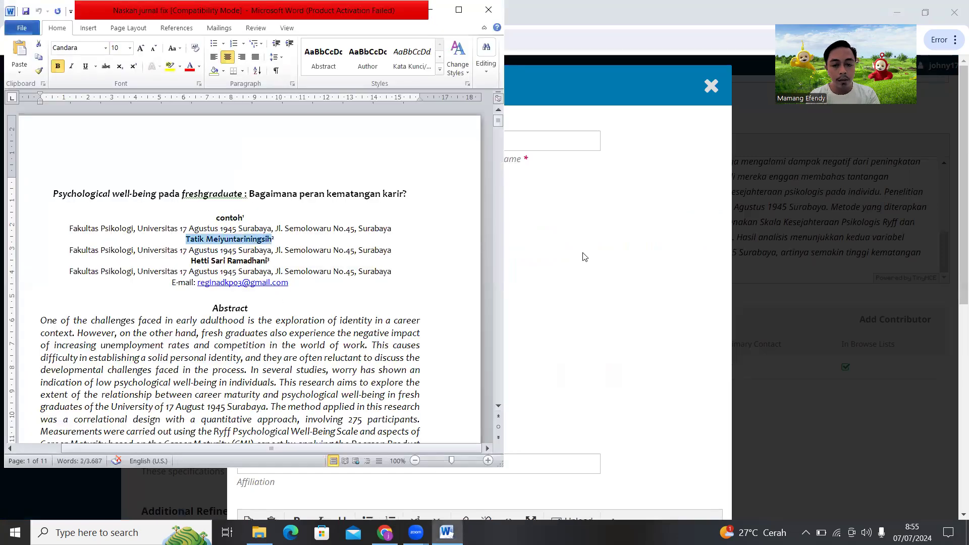
left_click(630, 209)
left_click(306, 144)
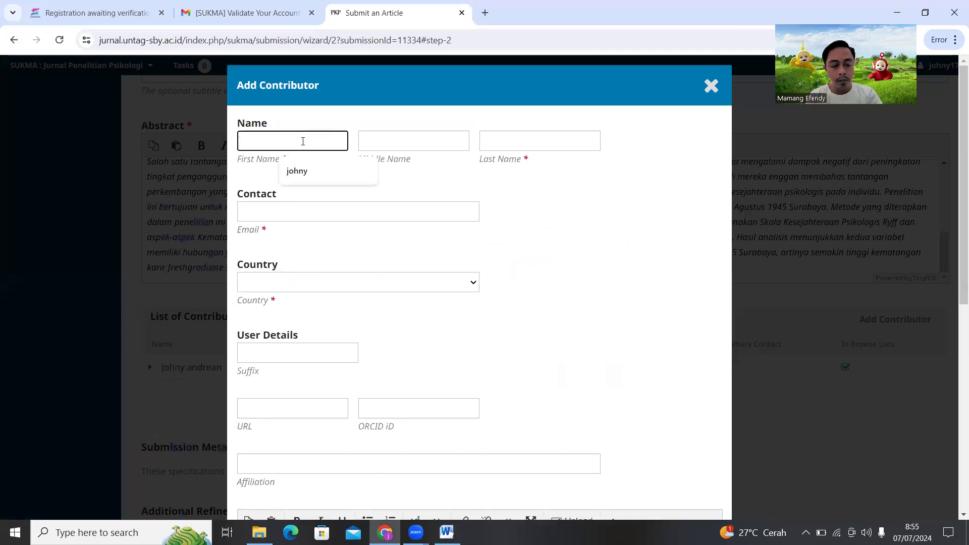
key("ctrl+v")
left_click_drag(332, 142, 262, 146)
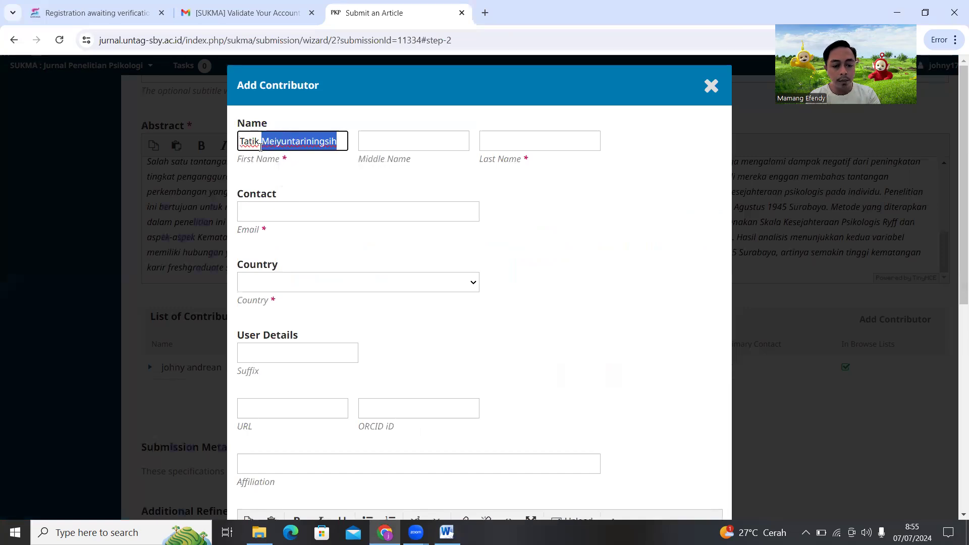
key("ctrl+x")
left_click(502, 139)
key("ctrl+v")
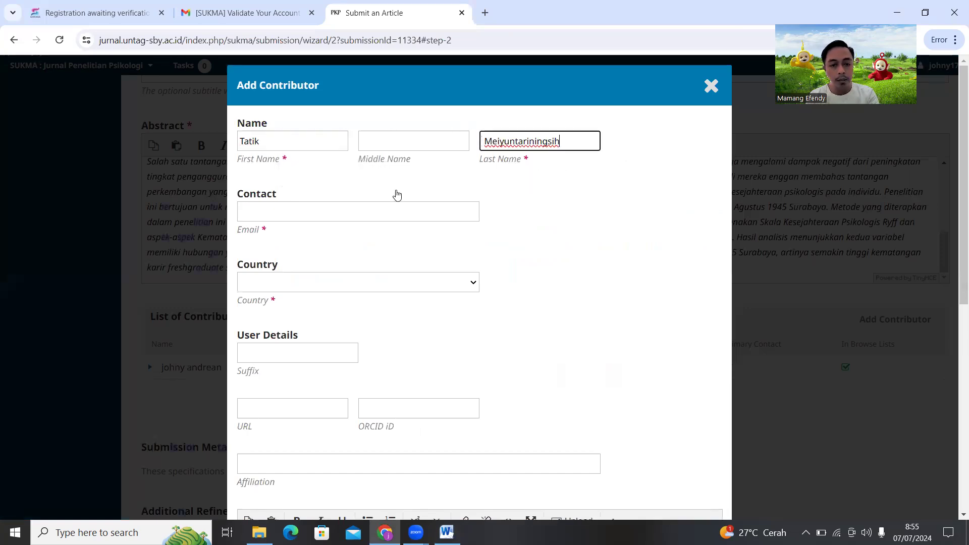
Enter the contributor's e-mail, set country to Indonesia and pick the suggested Surabaya university affiliation
left_click(350, 212)
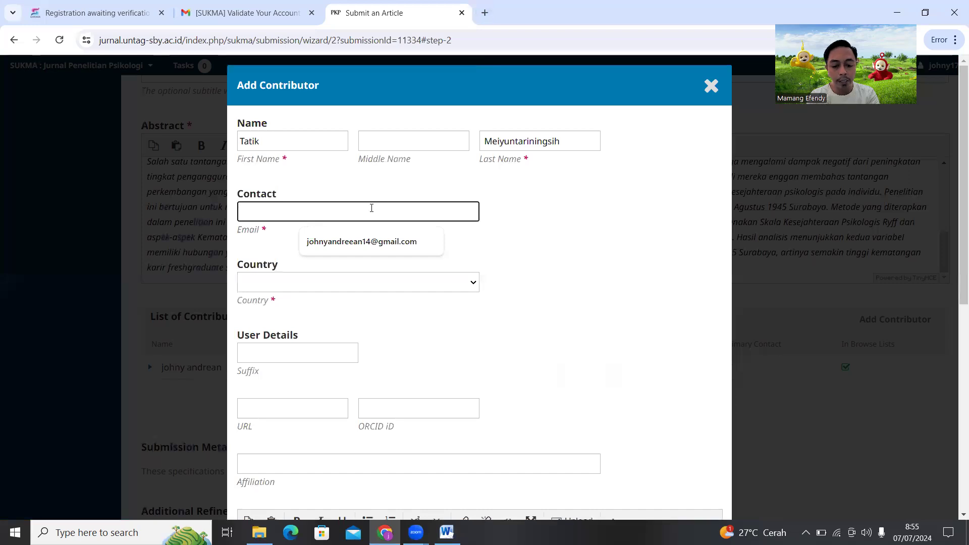
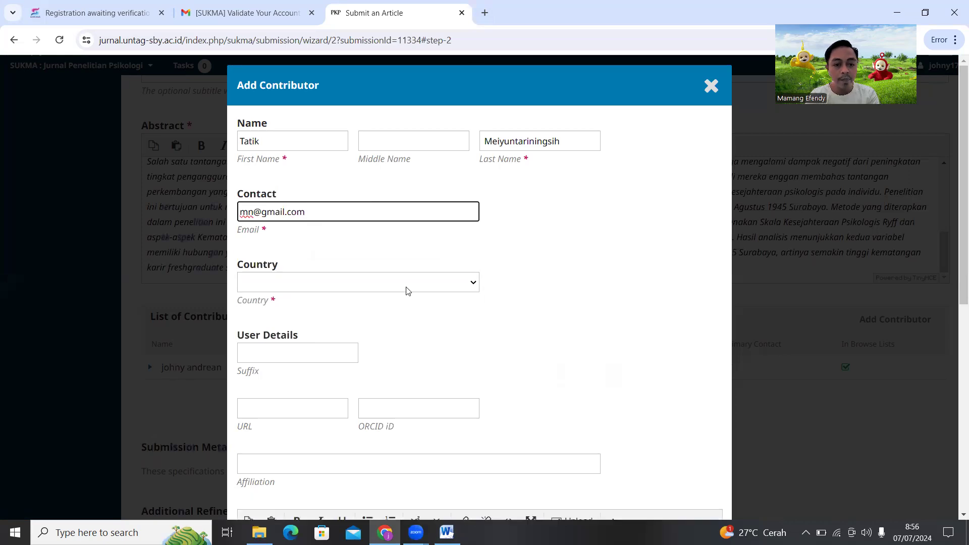
left_click(408, 282)
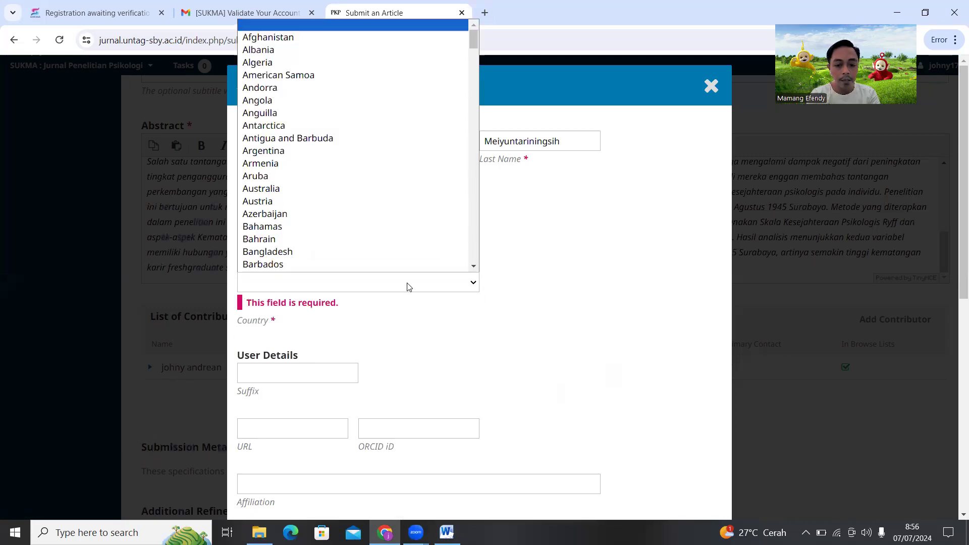
type("indo")
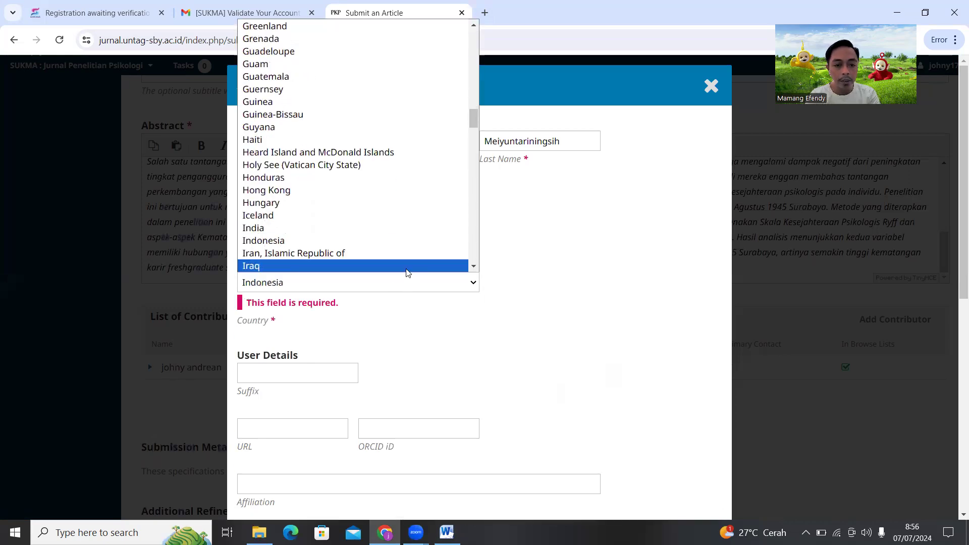
left_click(399, 246)
scroll(380, 341, "down", 3)
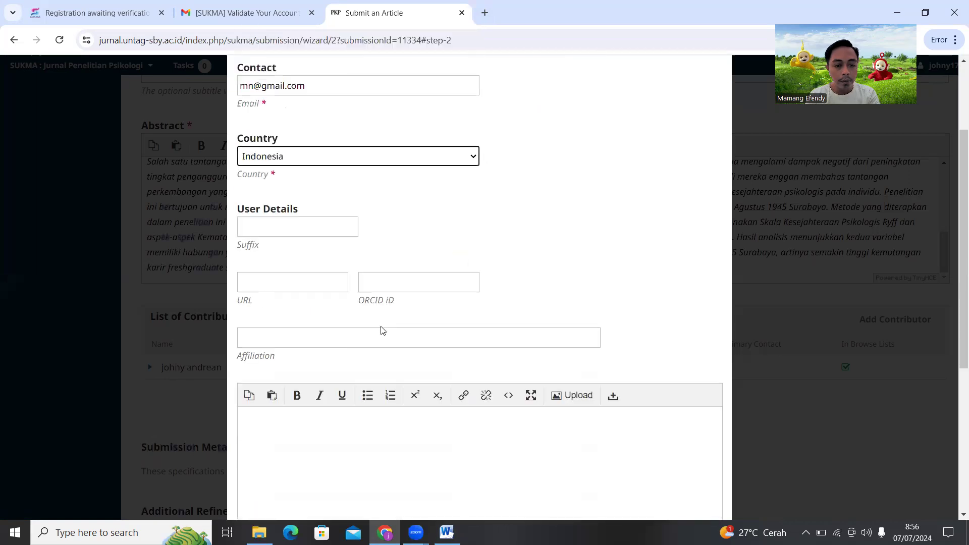
left_click(371, 342)
left_click(392, 366)
scroll(388, 358, "down", 1)
scroll(389, 357, "down", 4)
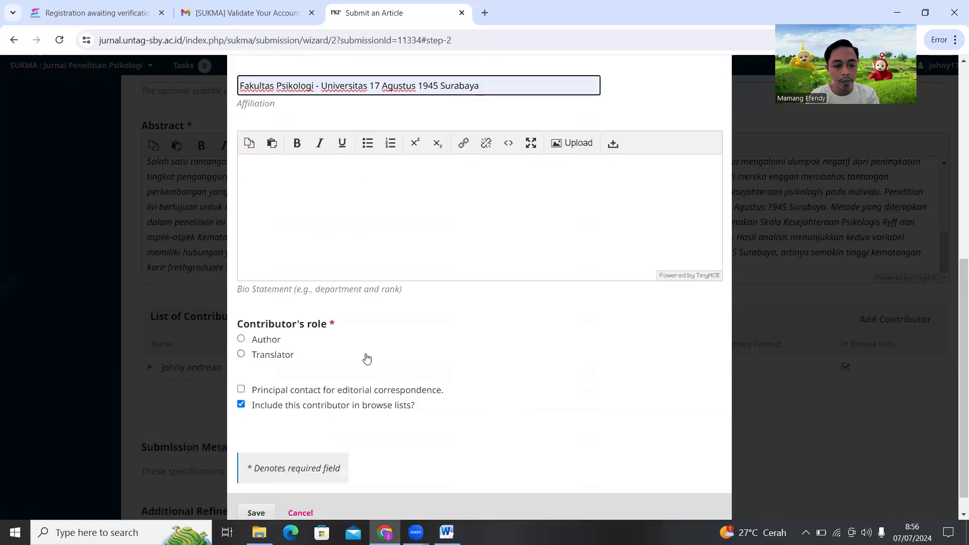
Give the second contributor the Author role and save them
left_click(257, 340)
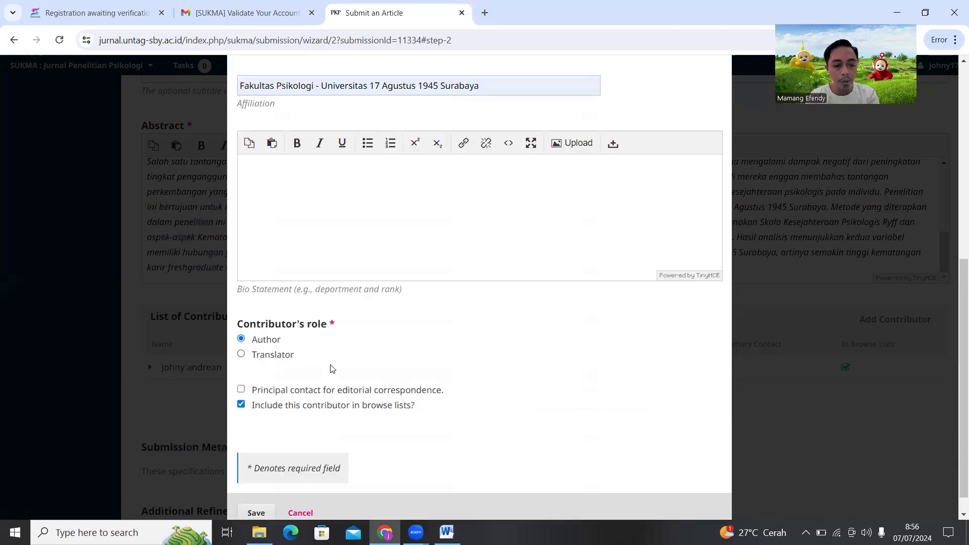
scroll(256, 455, "down", 1)
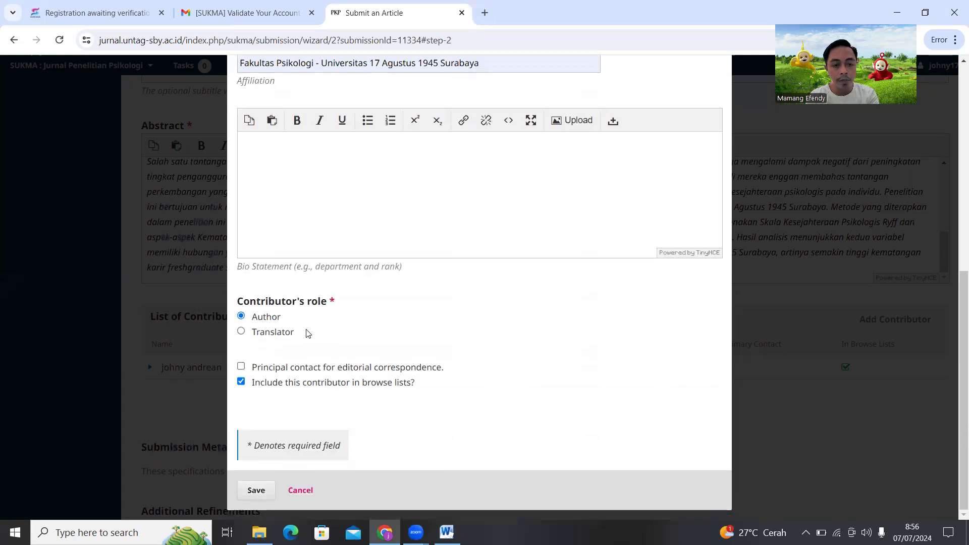
scroll(305, 332, "up", 3)
scroll(297, 415, "down", 3)
left_click(256, 494)
scroll(551, 340, "up", 3)
scroll(558, 320, "up", 3)
scroll(439, 346, "down", 6)
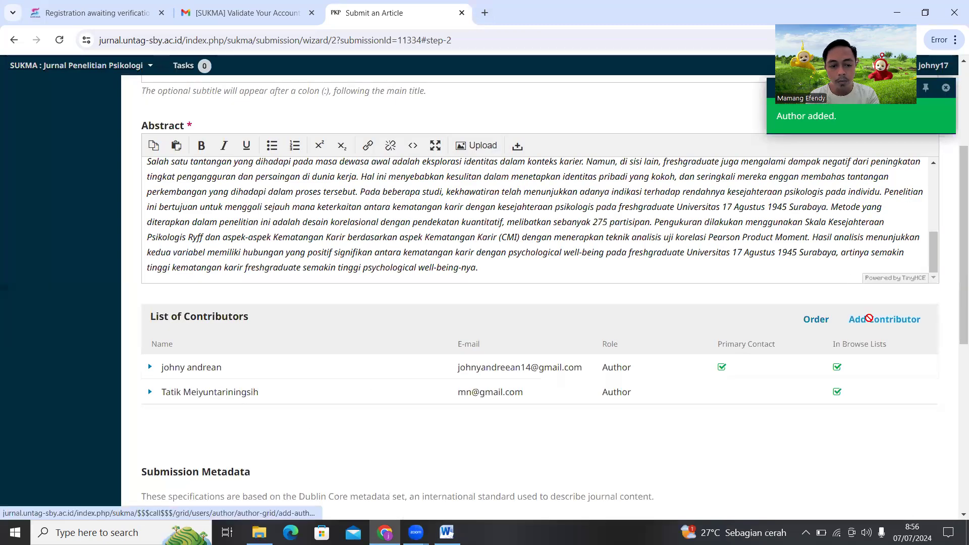
Add a contributor with the third author's name split into first, middle and last name
left_click(868, 319)
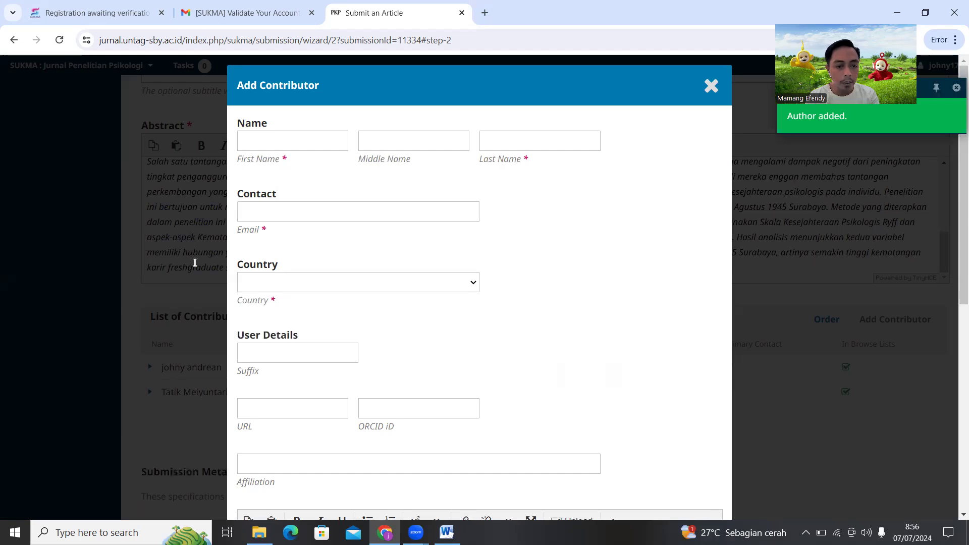
key("alt+Tab")
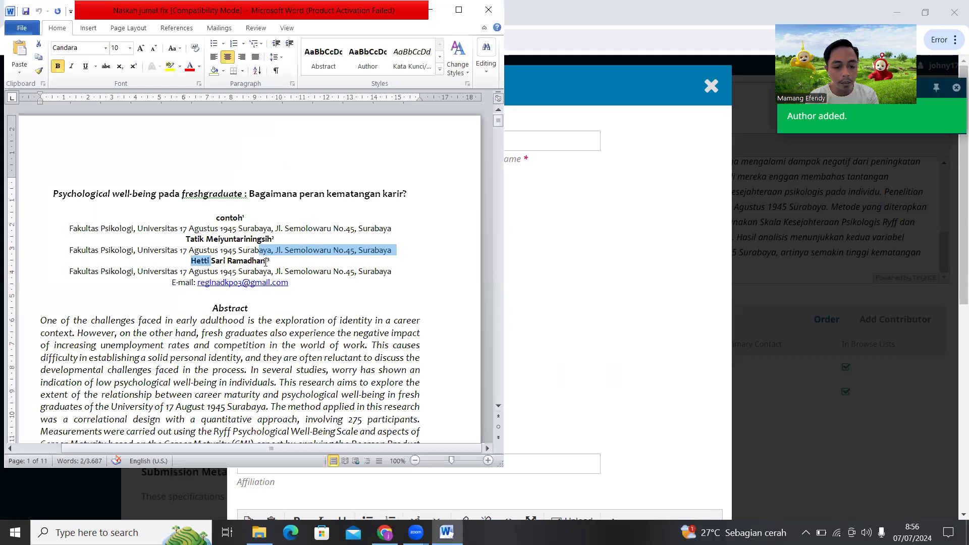
left_click_drag(266, 262, 266, 262)
key("alt+Tab")
left_click(302, 145)
key("ctrl+v")
left_click_drag(333, 142, 263, 155)
key("ctrl+x")
left_click(387, 143)
key("ctrl+v")
left_click_drag(443, 138, 382, 147)
key("ctrl+x")
left_click(528, 143)
key("ctrl+v")
Enter the contributor's e-mail, set country to Indonesia and fill in the suggested faculty affiliation
left_click(363, 216)
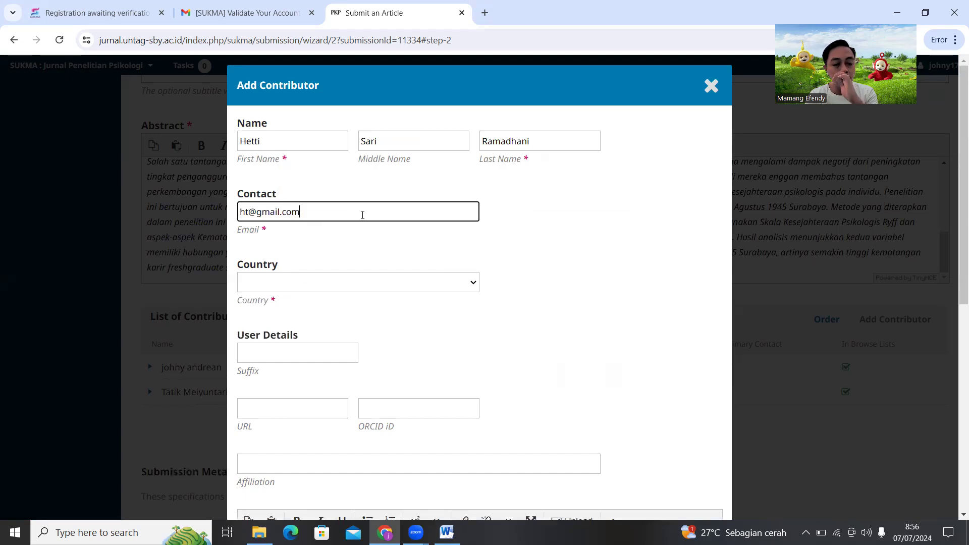
left_click(403, 286)
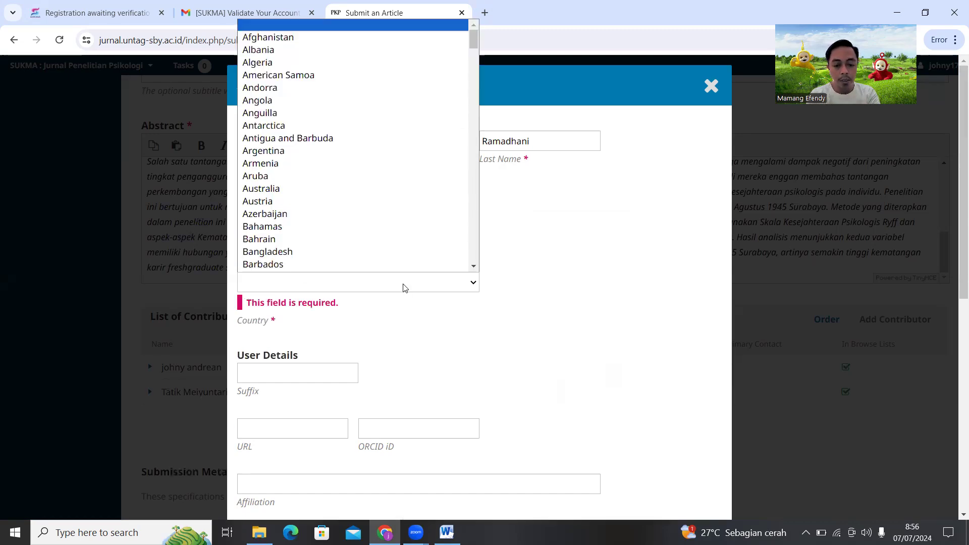
type("indo")
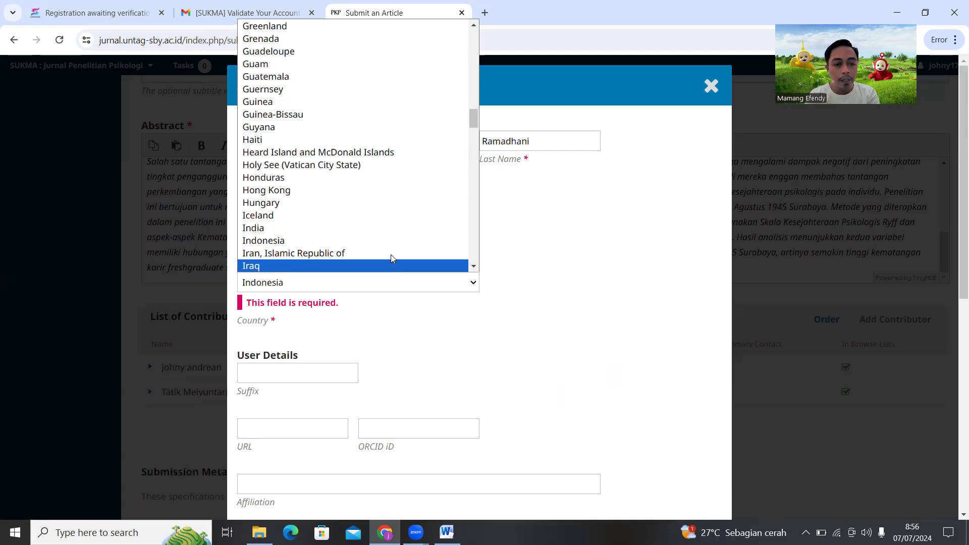
left_click(392, 242)
scroll(371, 281, "down", 3)
left_click(370, 282)
left_click(387, 304)
Give the third contributor the Author role and save them
scroll(385, 308, "down", 4)
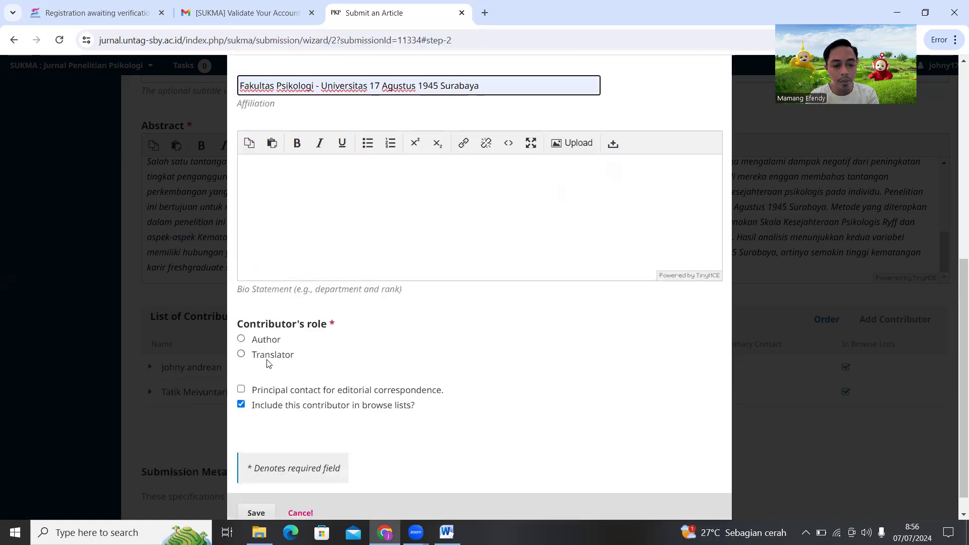
left_click(261, 341)
scroll(253, 432, "down", 1)
left_click(256, 491)
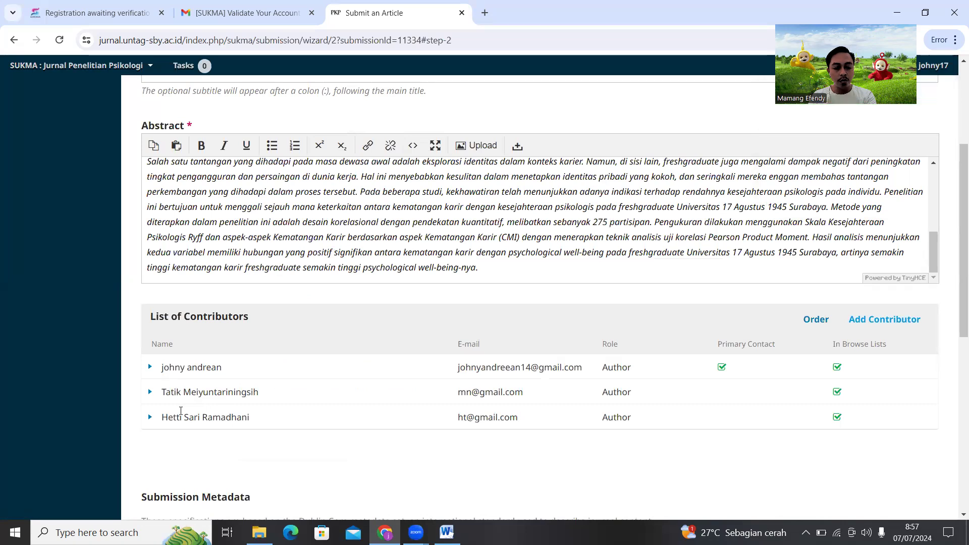
scroll(212, 422, "down", 5)
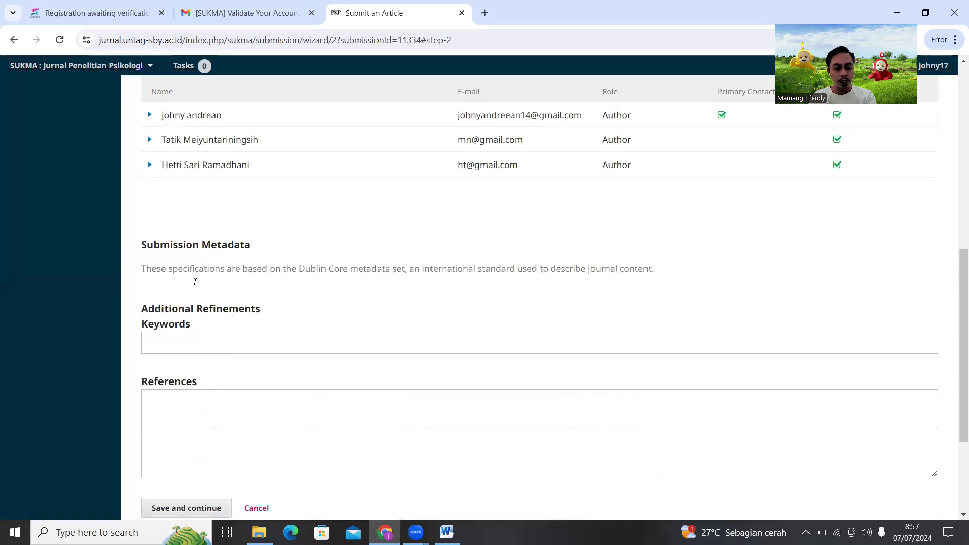
Add the keywords 'kematangan karir' and 'psychological well being'
key("alt+Tab")
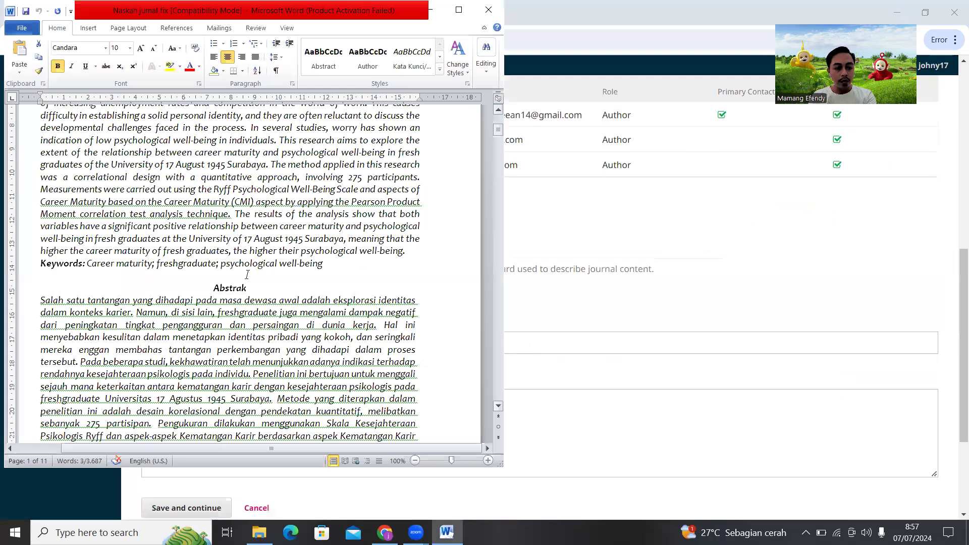
left_click(539, 343)
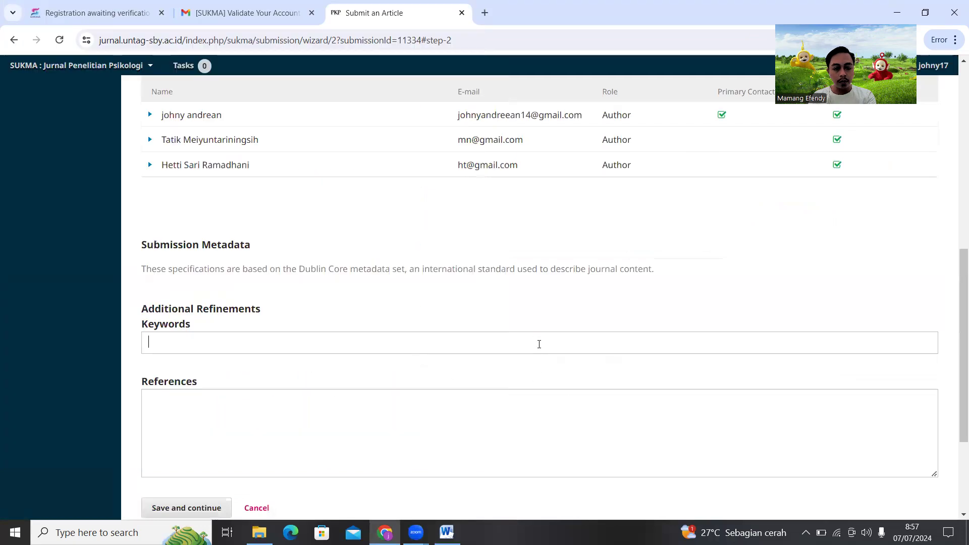
type("kematanga")
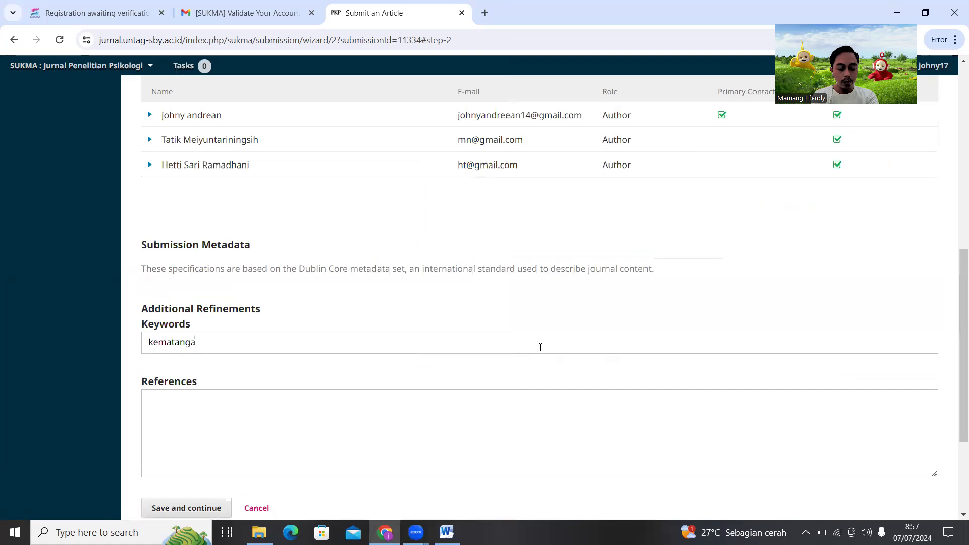
type("n kari")
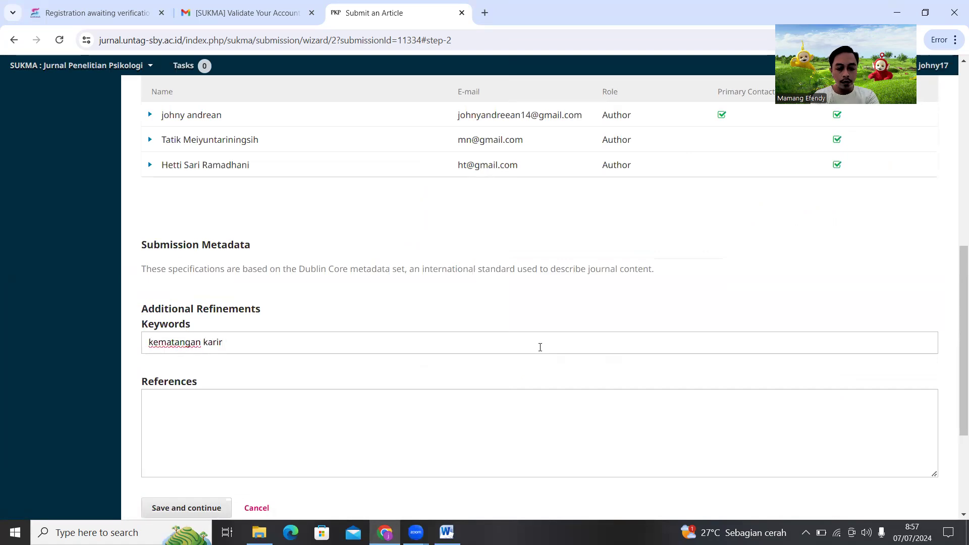
type("r")
key("Return")
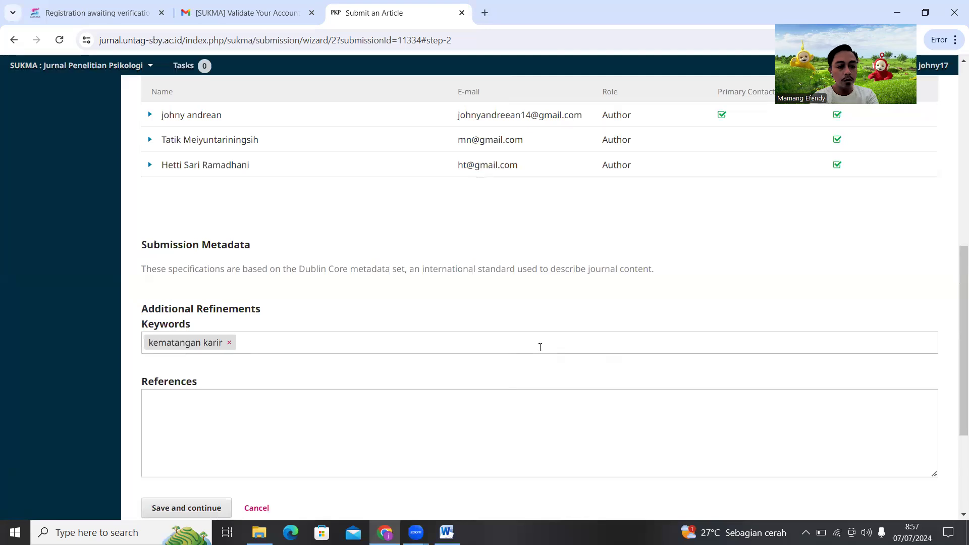
type("psychologicall well being")
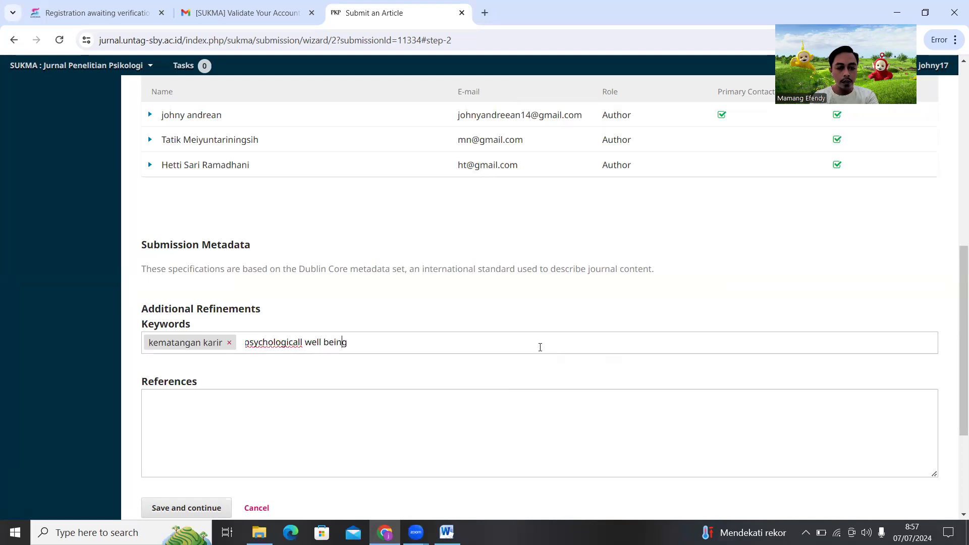
key("BackSpace")
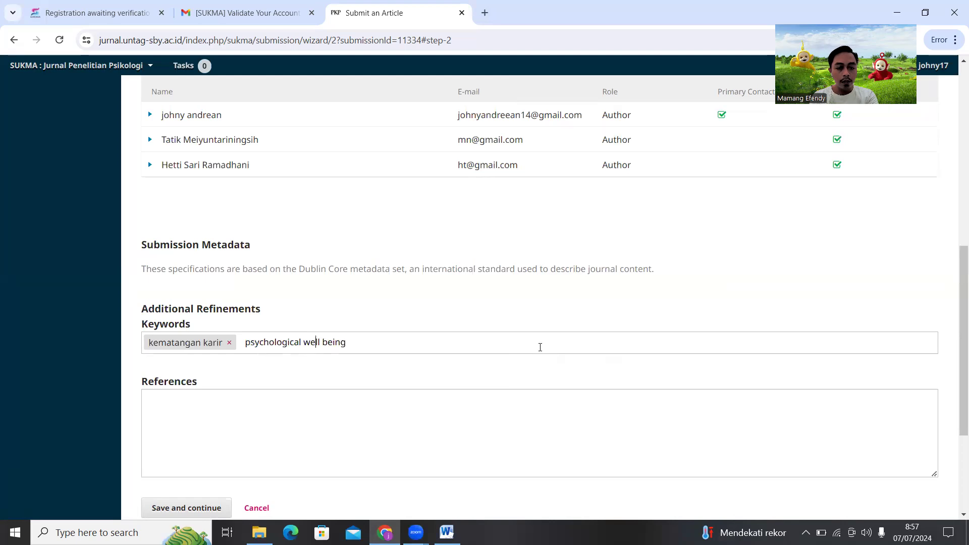
key("Return")
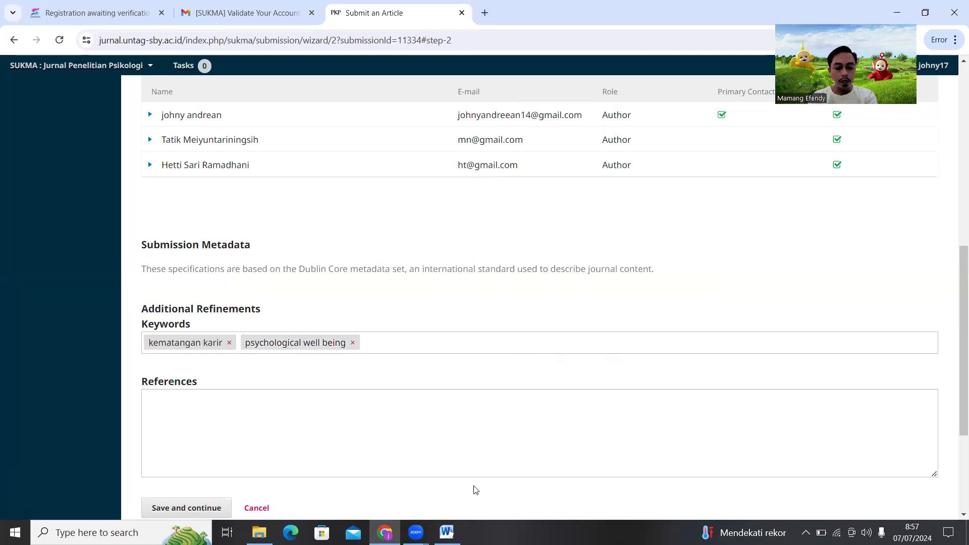
Copy 'Freshgraduate' from the manuscript and paste it into the Keywords field
left_click(446, 532)
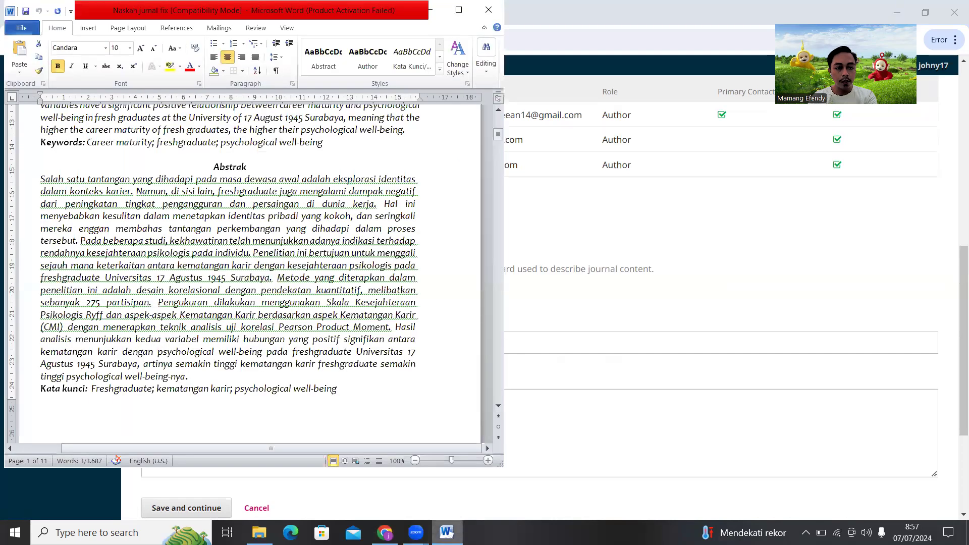
left_click(446, 533)
left_click(446, 533)
left_click_drag(91, 389, 151, 390)
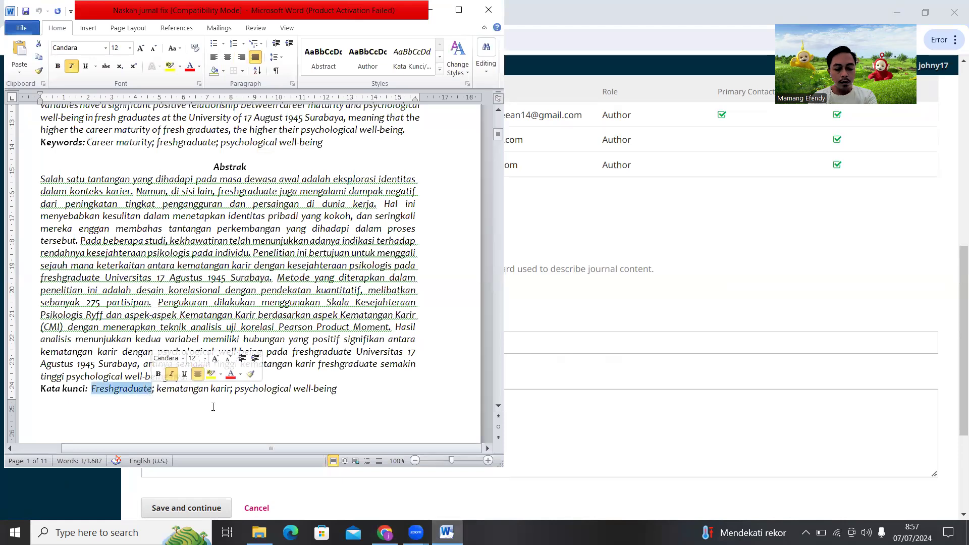
left_click(530, 347)
key("ctrl+v")
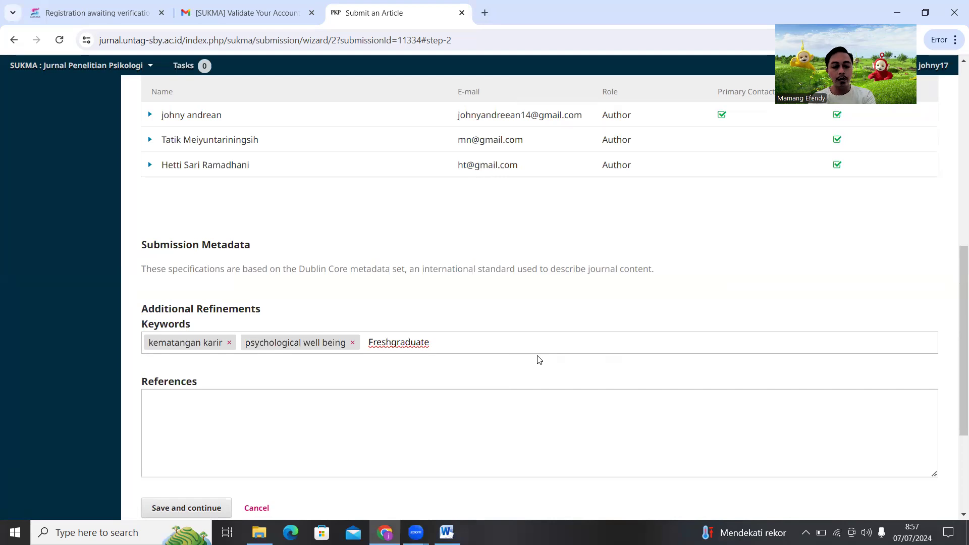
Select the reference list in the Word manuscript
key("alt+Tab")
left_click_drag(495, 148, 483, 360)
left_click_drag(40, 348, 296, 361)
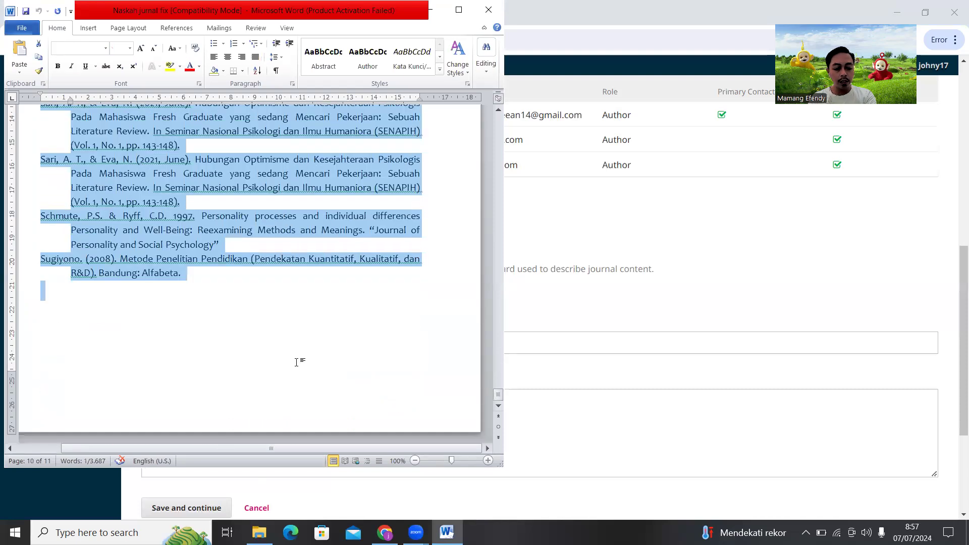
Paste the manuscript's full Referensi list into References and save the metadata
scroll(270, 237, "up", 5)
scroll(171, 214, "up", 2)
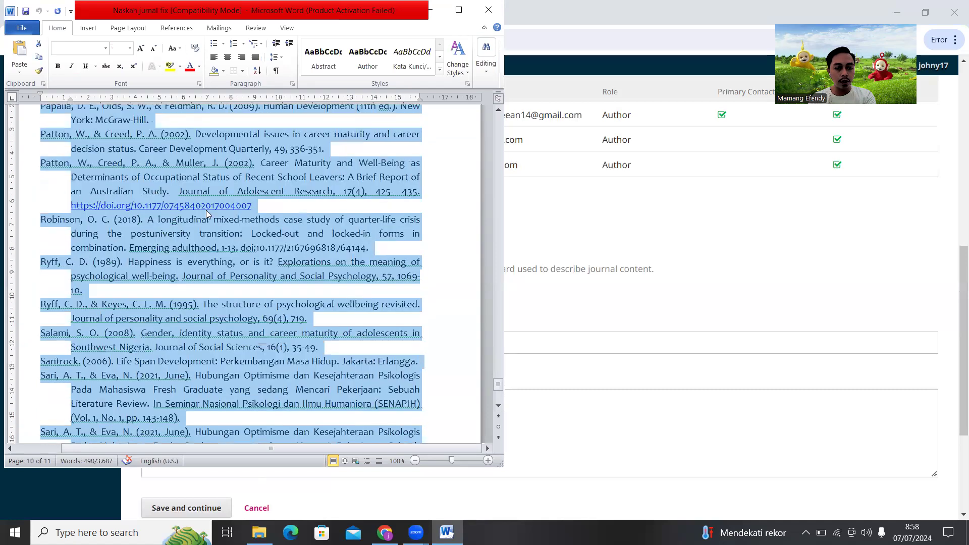
scroll(206, 211, "up", 3)
left_click(610, 437)
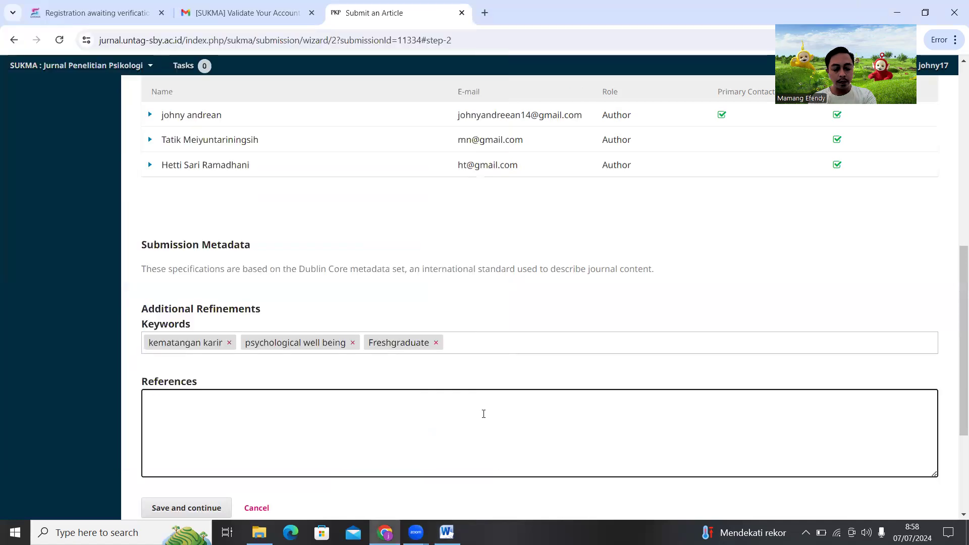
key("ctrl+v")
scroll(444, 409, "up", 3)
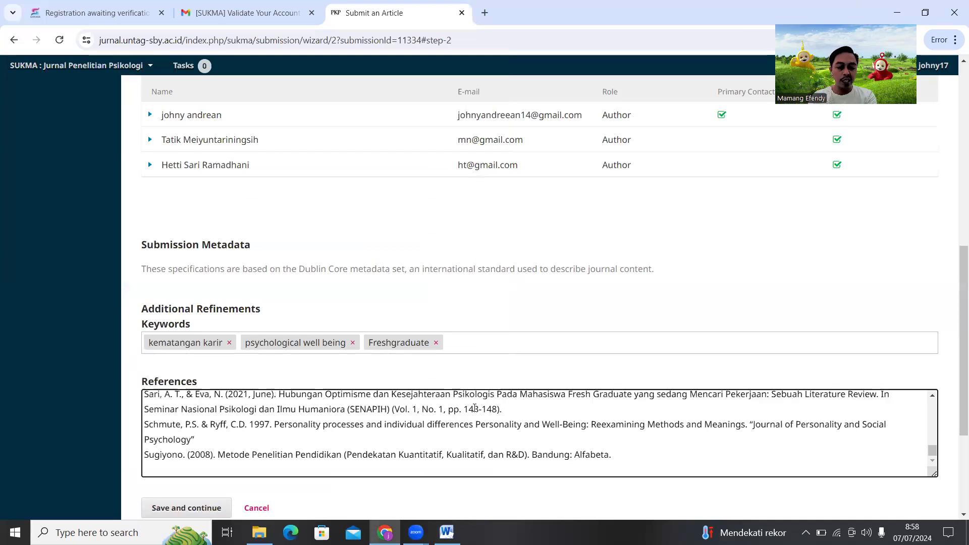
scroll(412, 410, "down", 3)
scroll(414, 252, "up", 10)
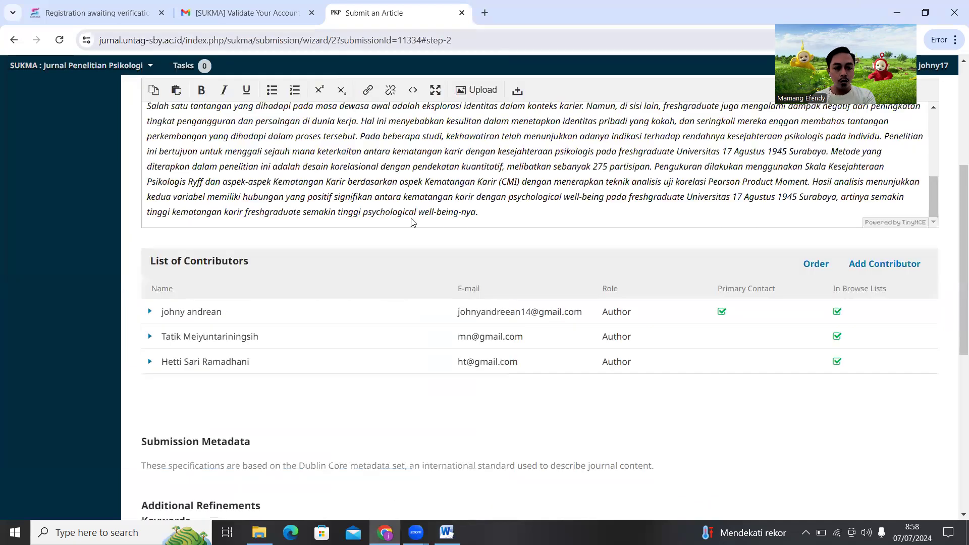
scroll(414, 222, "up", 2)
scroll(223, 256, "down", 3)
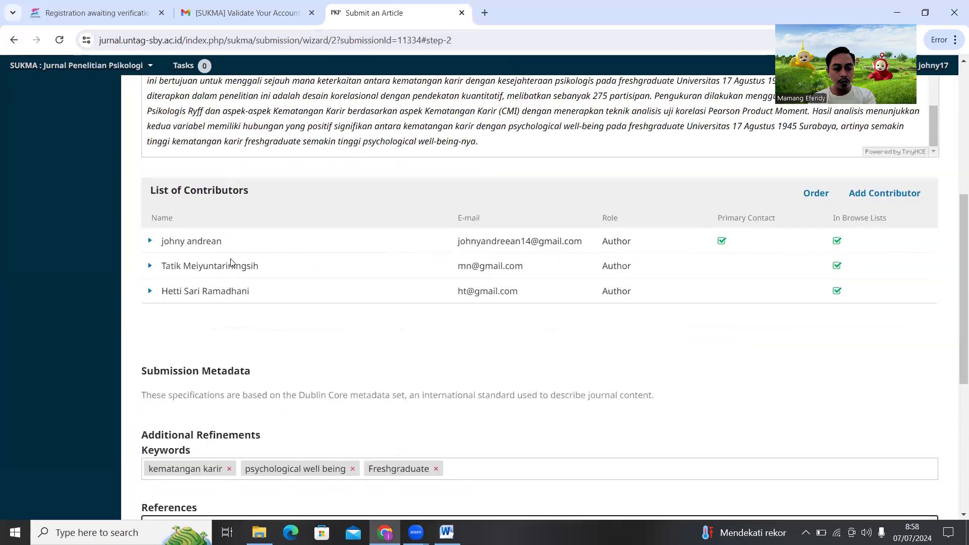
scroll(206, 246, "down", 4)
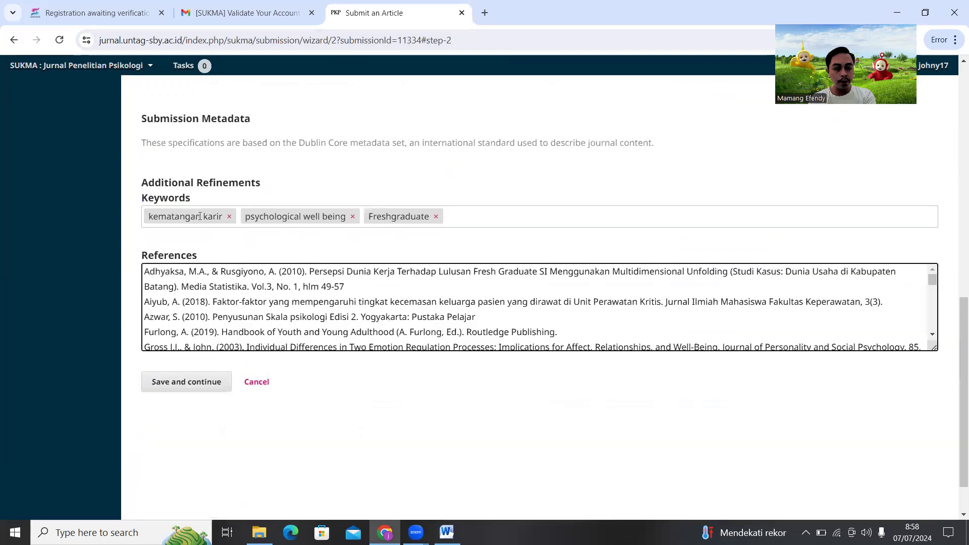
left_click(192, 381)
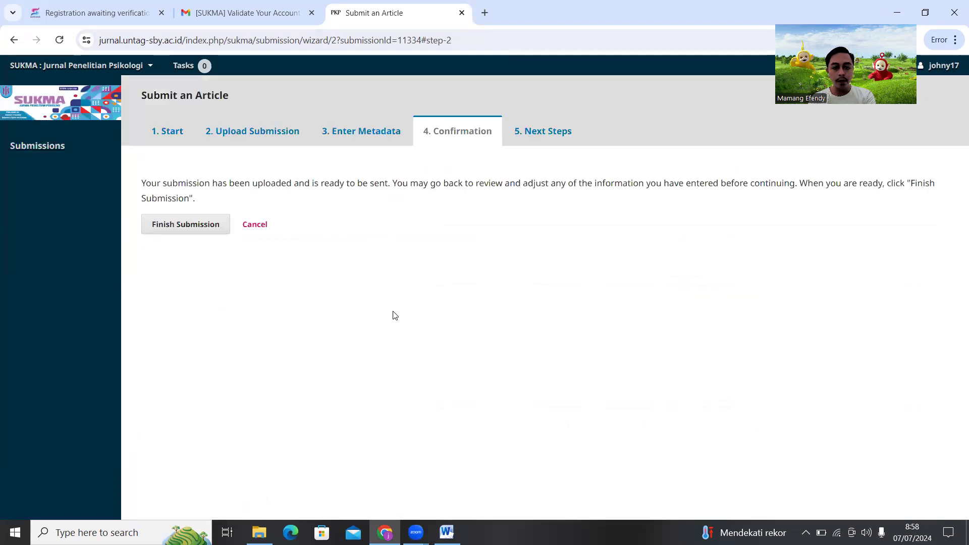
Finish the submission and confirm sending it to the journal
left_click(185, 228)
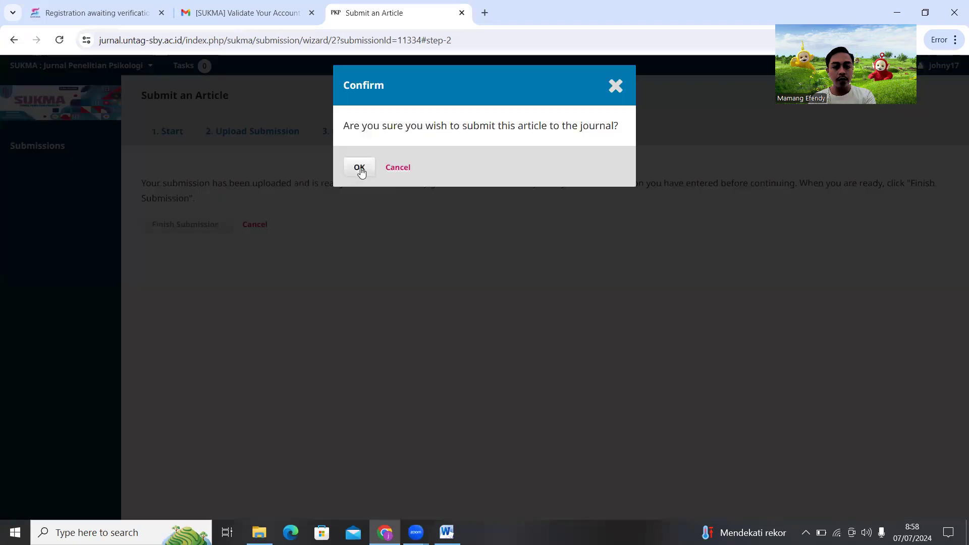
left_click(360, 168)
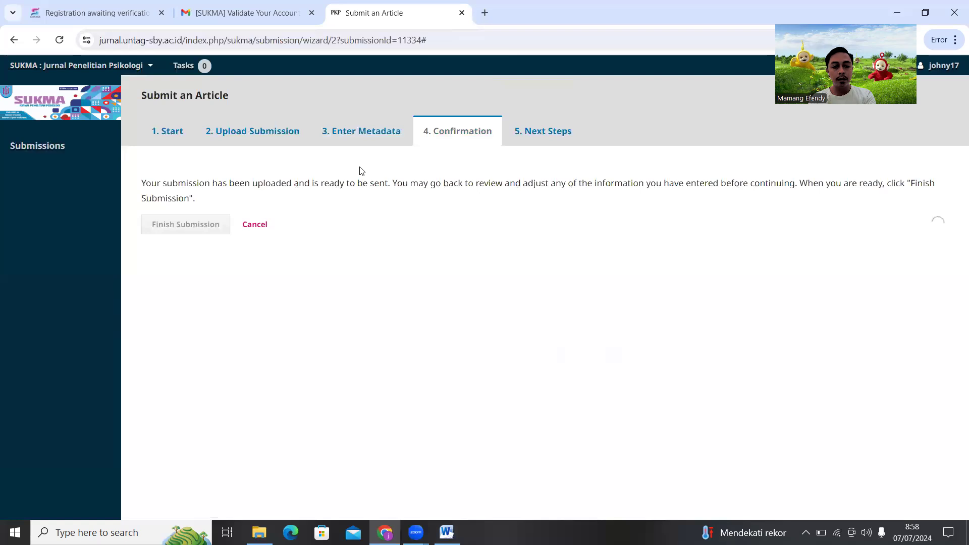